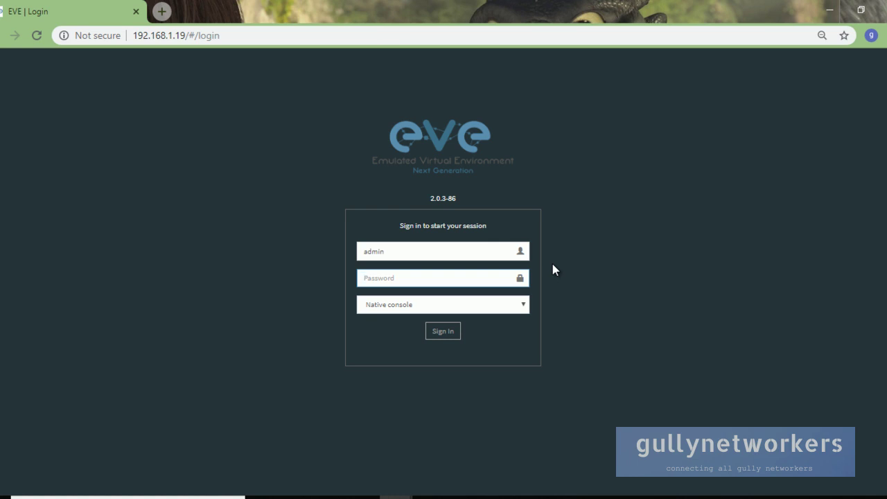
Step: Sign in with the account password and open CheckPoint Lab.unl from the file manager
text(eve)
key(Return)
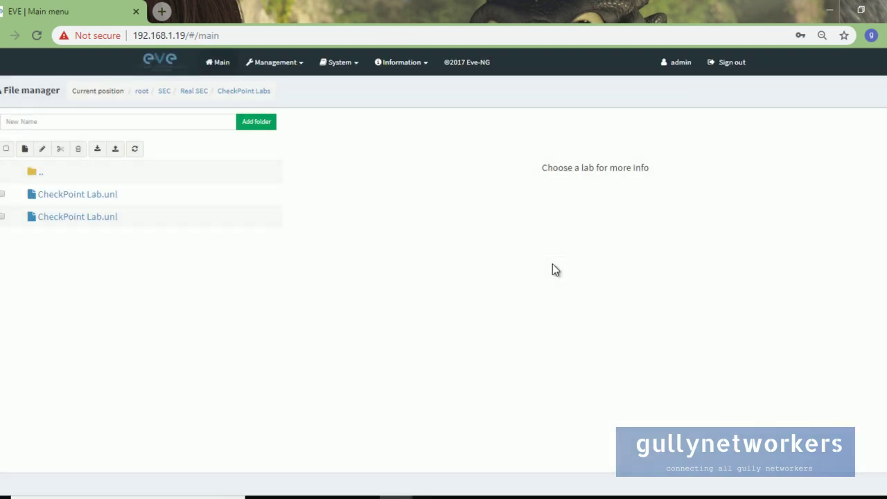
click(108, 197)
click(345, 438)
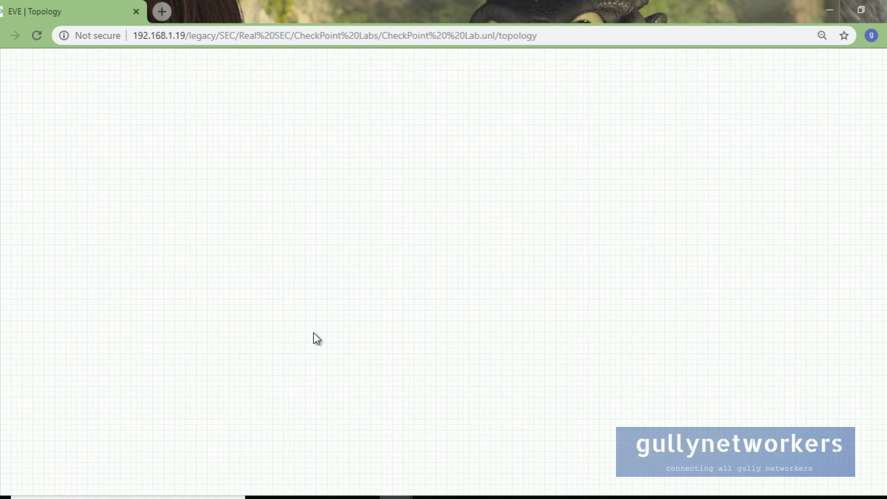
Step: Start a new node on the canvas using the CheckPoint Security Gateway VE template
right_click(332, 186)
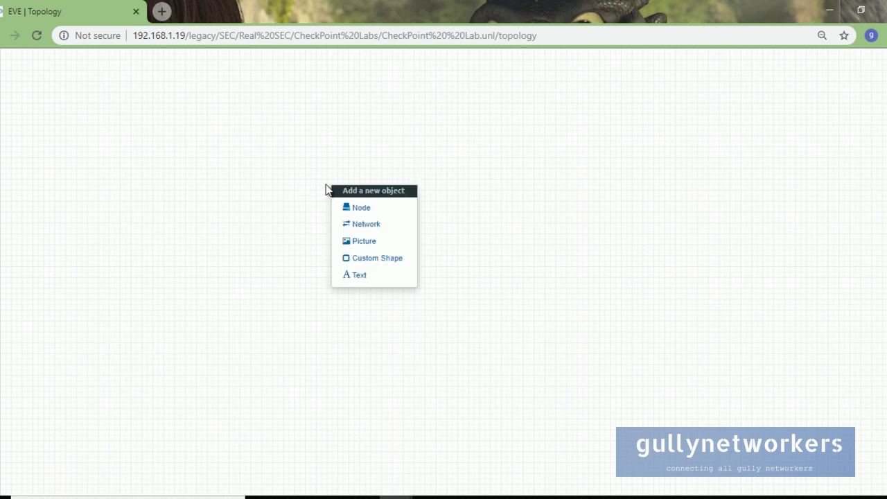
click(356, 208)
text(che)
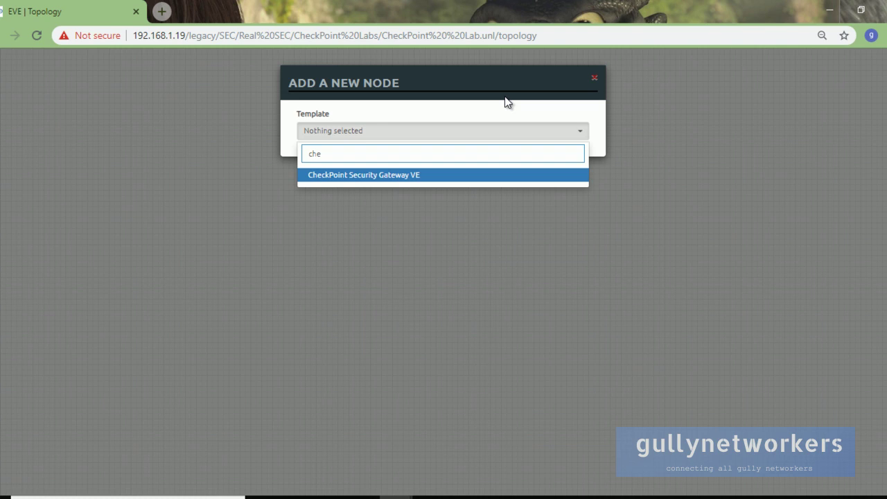
click(444, 177)
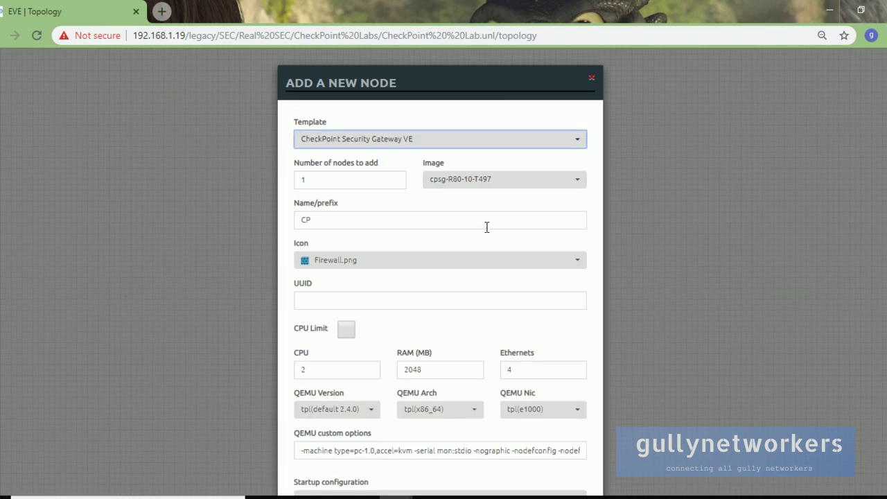
scroll(487, 228, down, 2)
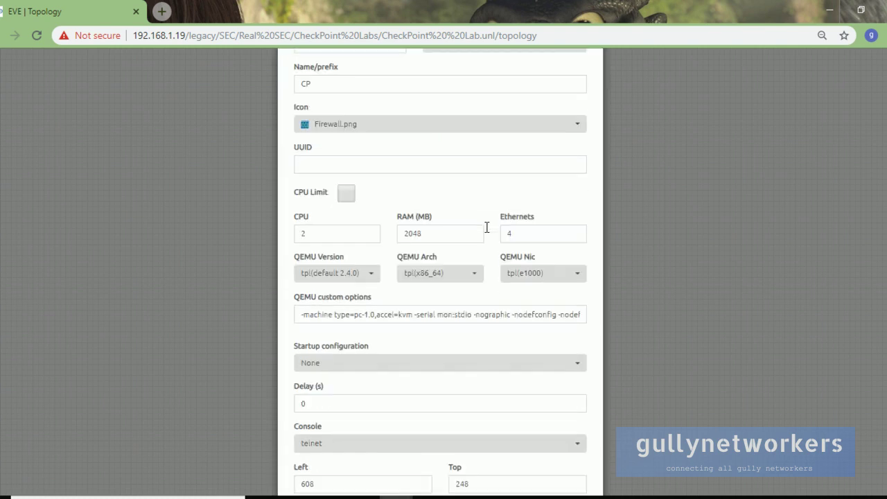
scroll(487, 228, up, 2)
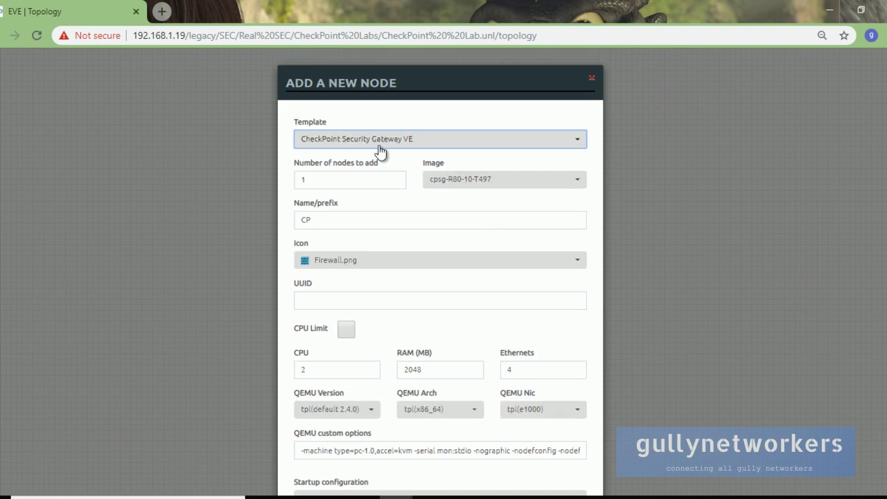
click(412, 142)
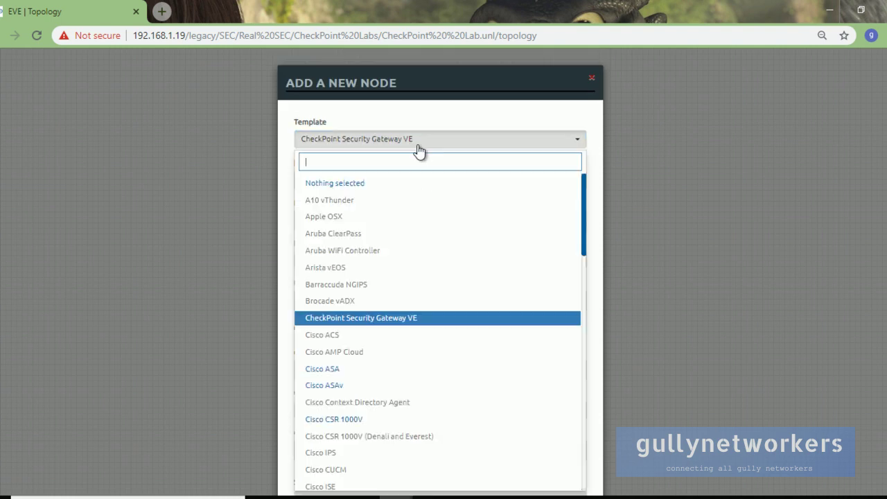
click(415, 318)
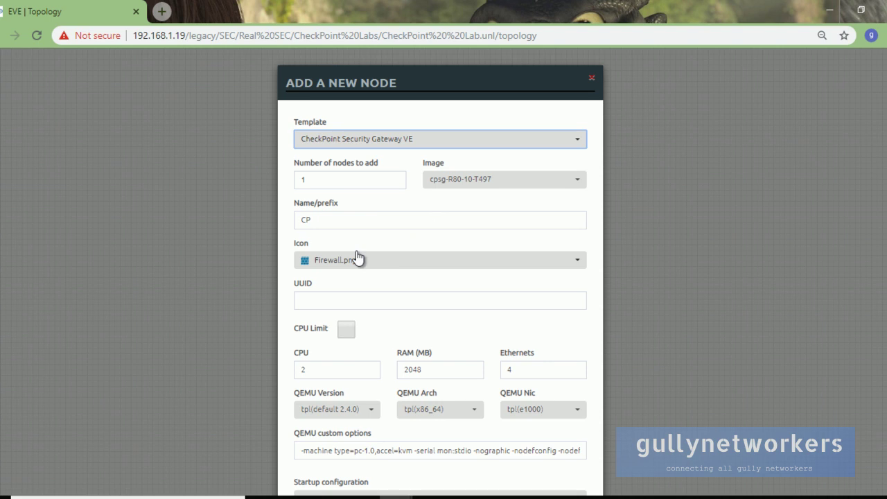
Step: Name the node CP_Primary_GW, keep 2048 MB RAM, and save it
click(346, 222)
text(-)
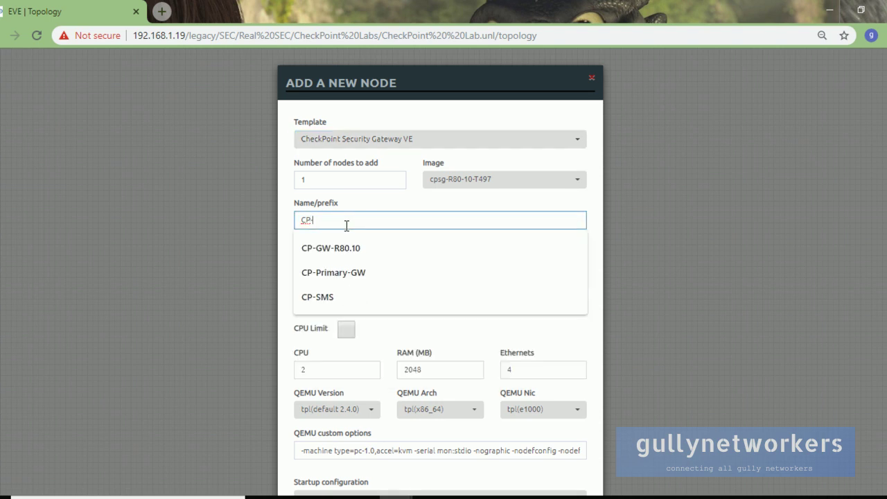
key(BackSpace)
text(_)
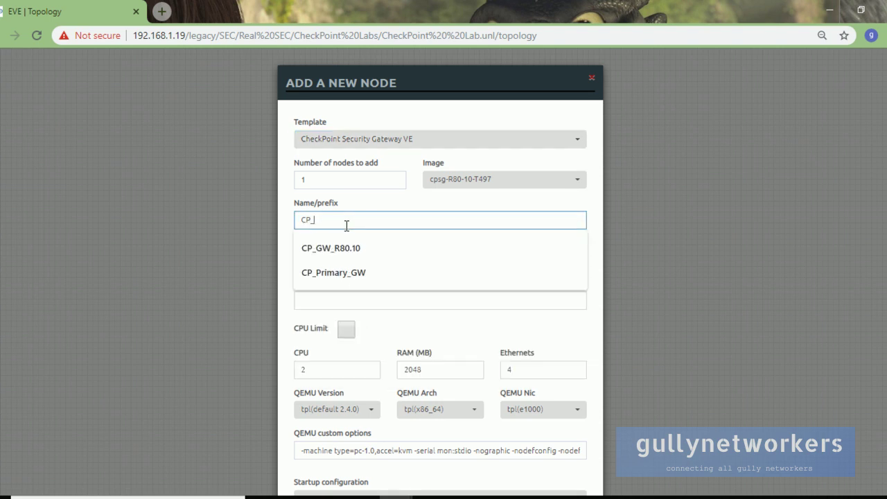
text(Pri)
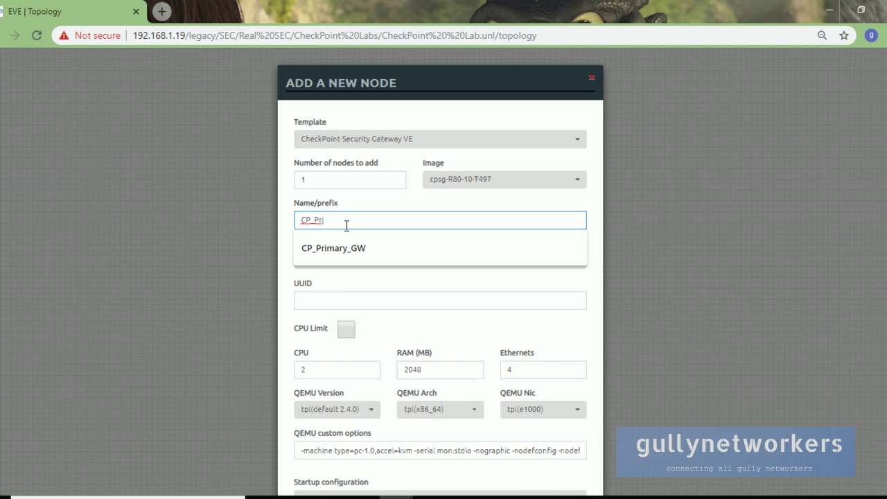
click(333, 250)
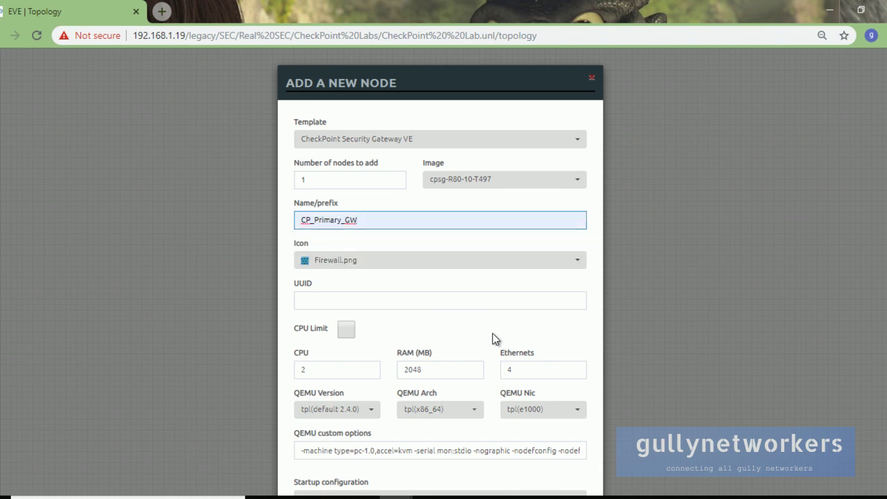
scroll(489, 330, down, 2)
double_click(431, 239)
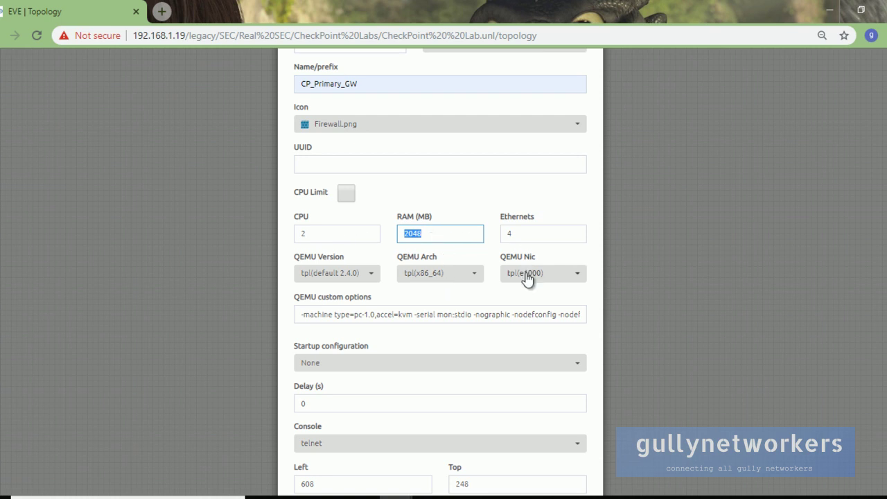
scroll(531, 275, down, 1)
click(386, 461)
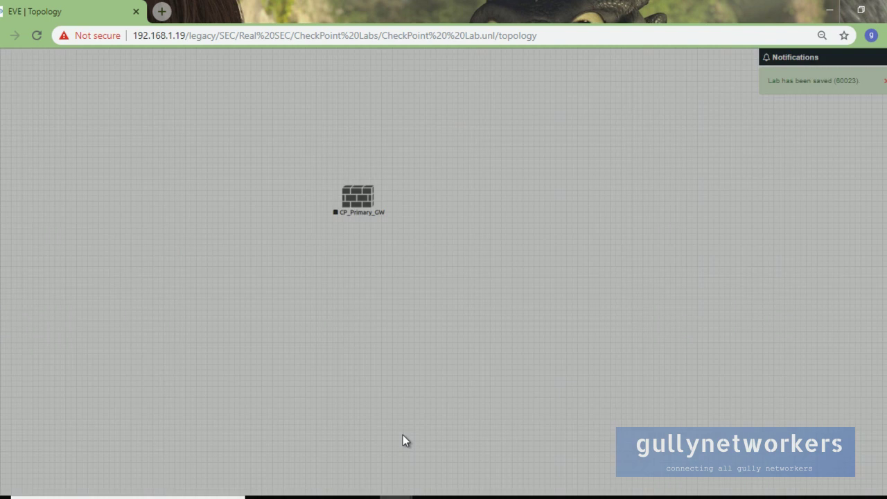
Step: Nudge CP_Primary_GW up-left and start another CheckPoint Security Gateway VE node
drag(349, 202, 336, 179)
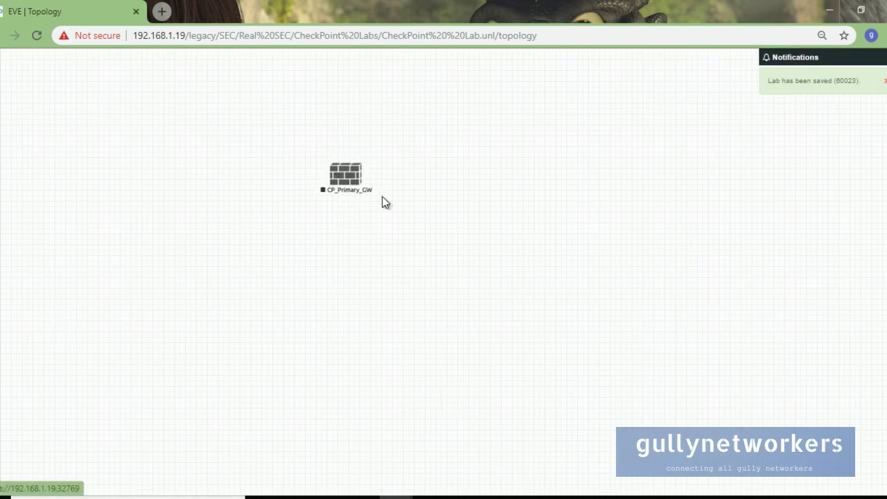
right_click(487, 143)
click(534, 233)
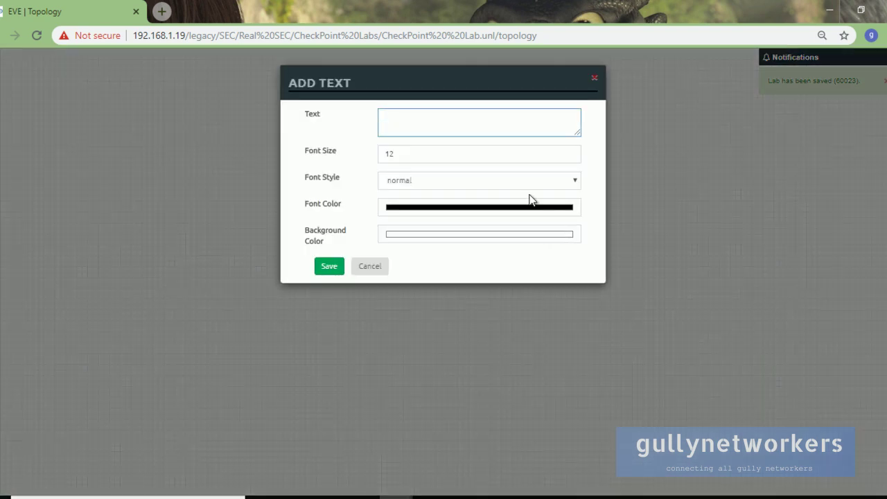
click(368, 269)
right_click(438, 240)
click(459, 264)
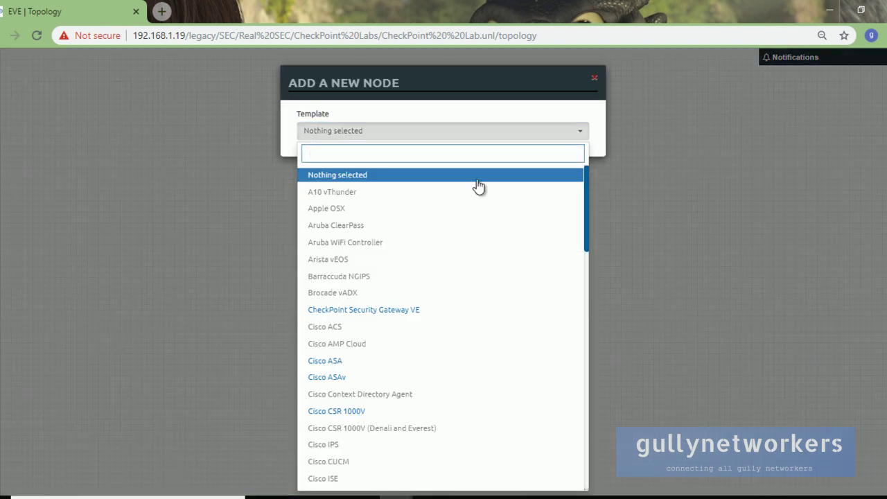
click(427, 311)
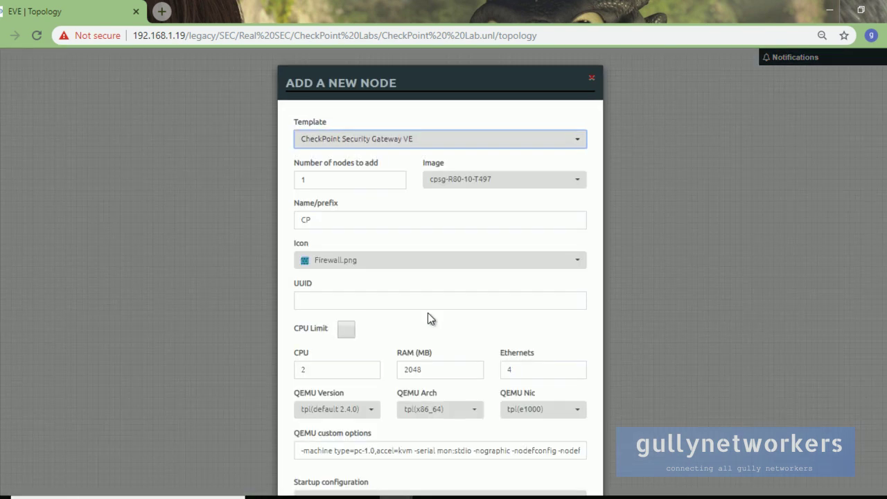
Step: Name the new node CP-SMS, save it, and drag it near the top of the canvas
click(358, 216)
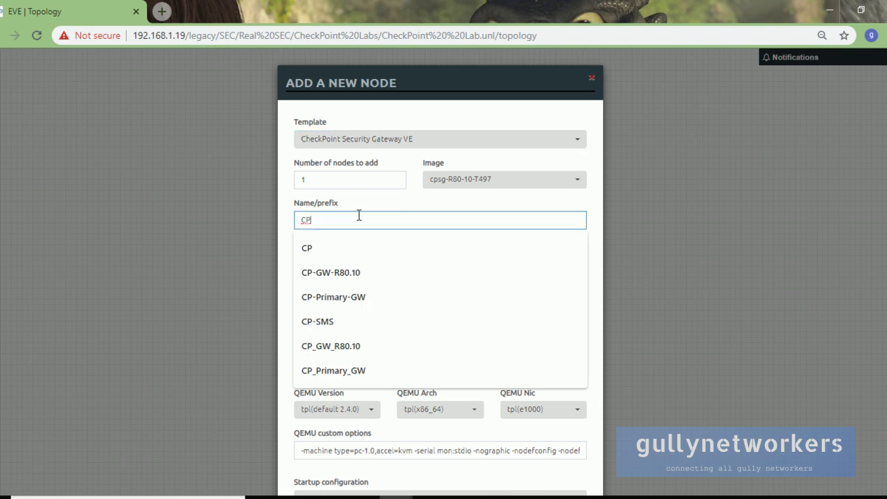
text(-DM)
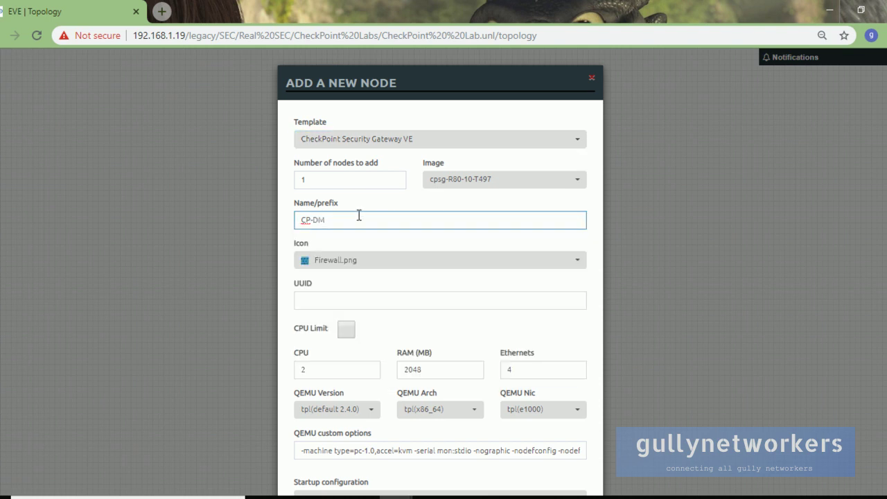
key(BackSpace)
key(BackSpace)
text(SMS)
scroll(381, 298, down, 2)
scroll(423, 278, down, 1)
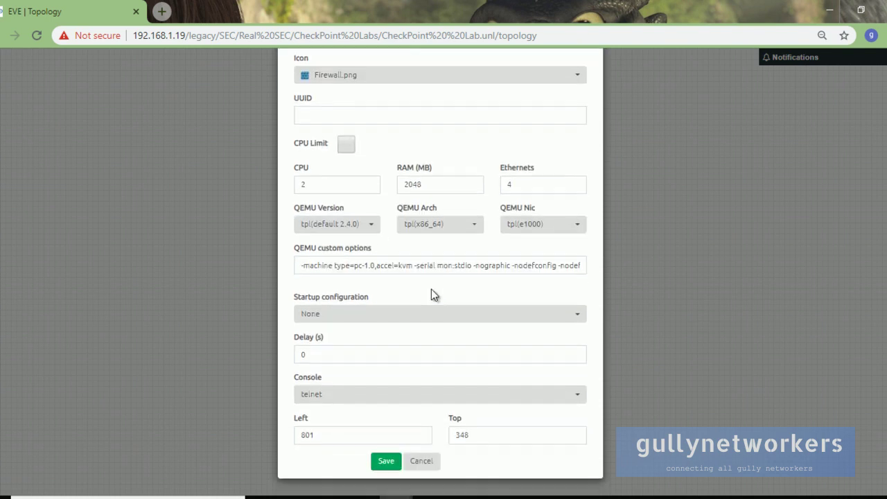
click(398, 462)
drag(453, 267, 424, 90)
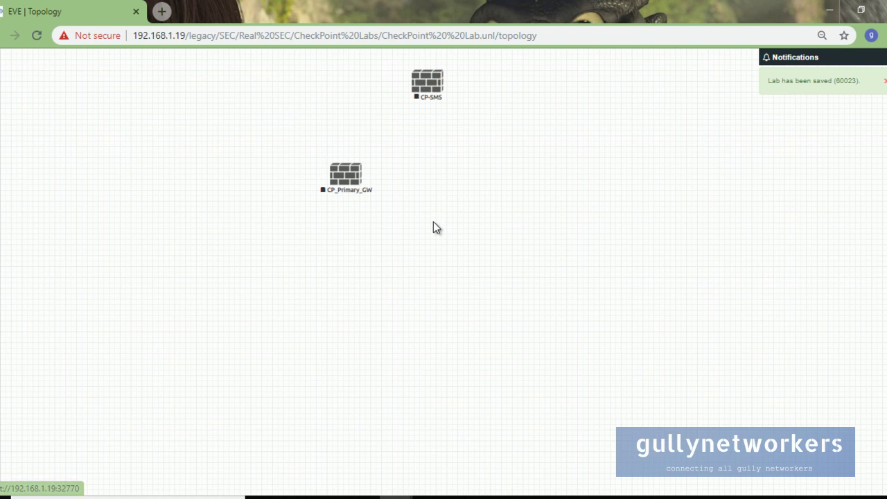
Step: Start a Cisco IOL node with the L2-ADVENTERPRISEK9-M-15.2-IRON-20151103.bin image
right_click(442, 206)
click(472, 227)
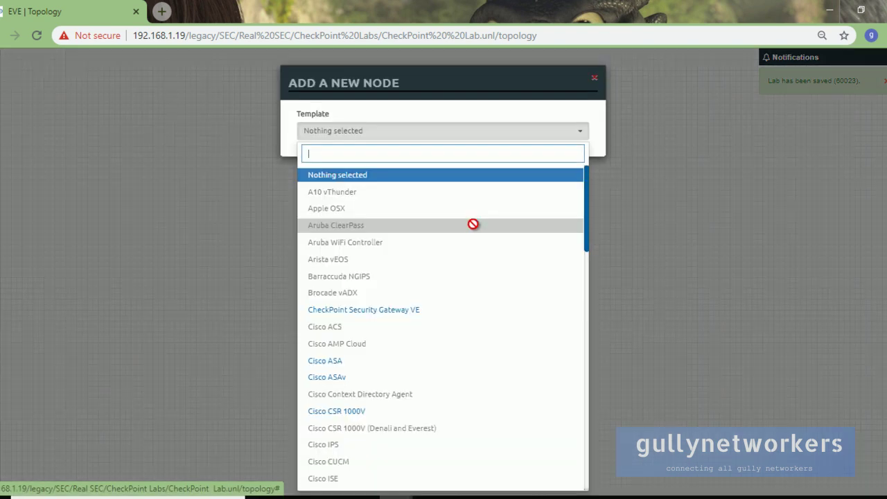
text(iol)
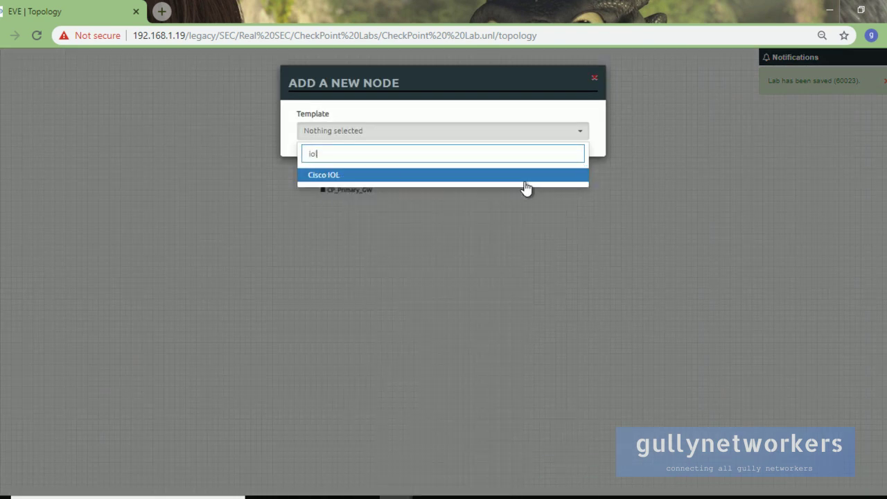
click(525, 179)
click(531, 183)
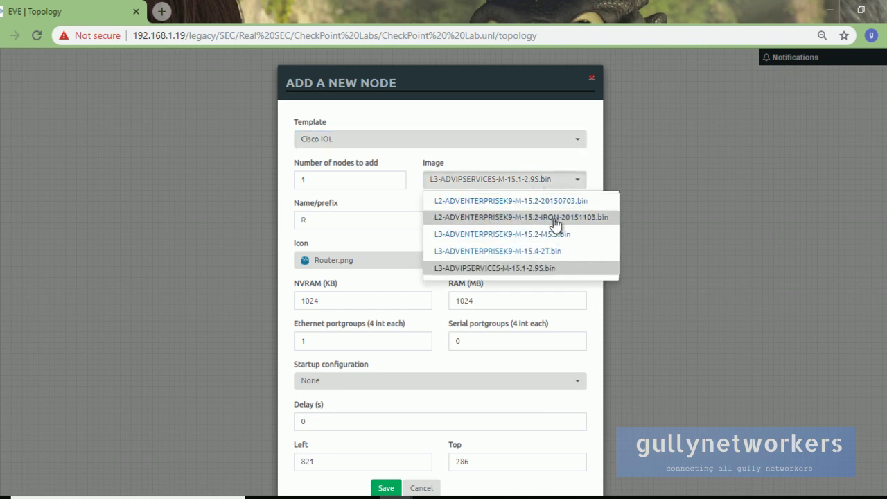
click(556, 219)
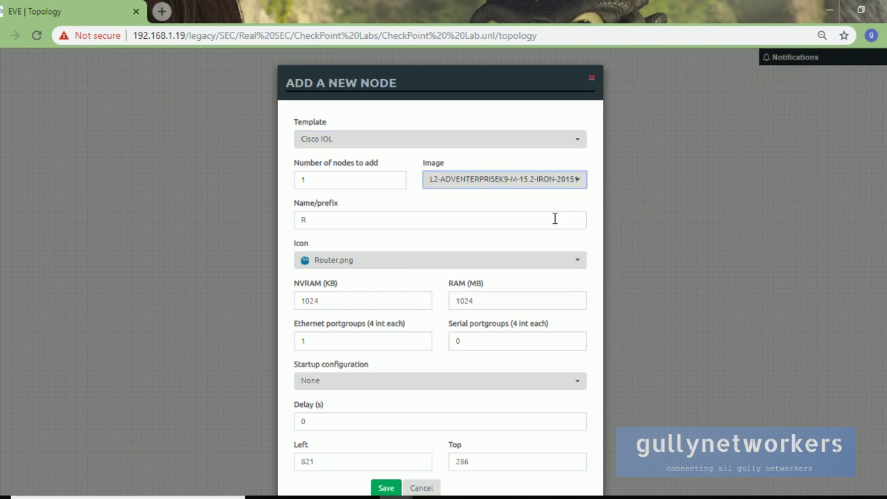
Step: Create four nodes with name prefix Switch, the switch icon and 1024 MB RAM
click(351, 181)
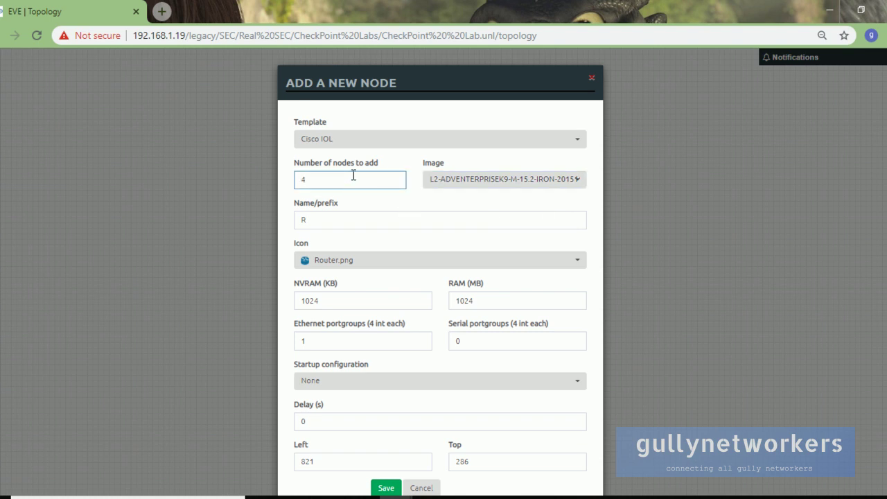
click(337, 220)
key(BackSpace)
text(Switch)
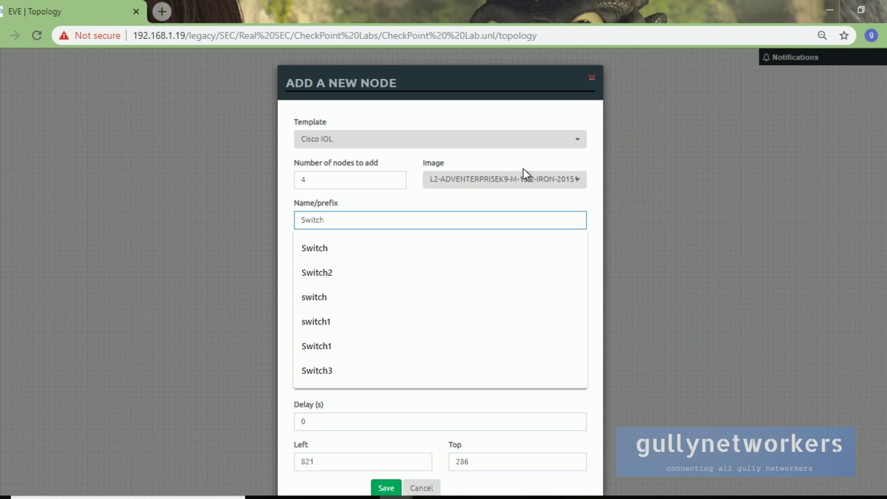
click(328, 239)
click(343, 261)
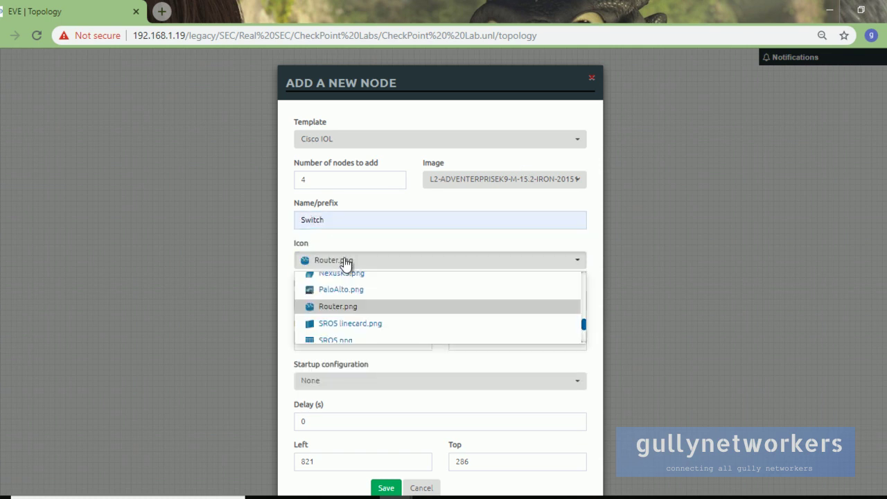
scroll(350, 291, down, 1)
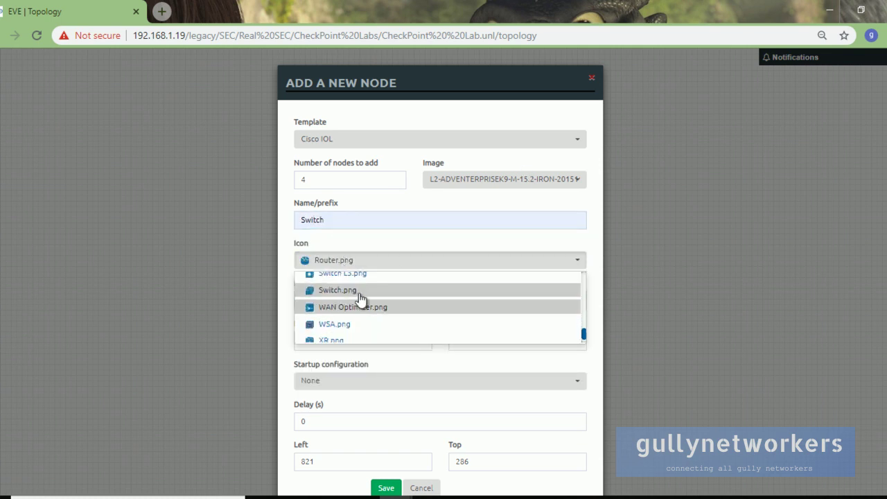
click(362, 291)
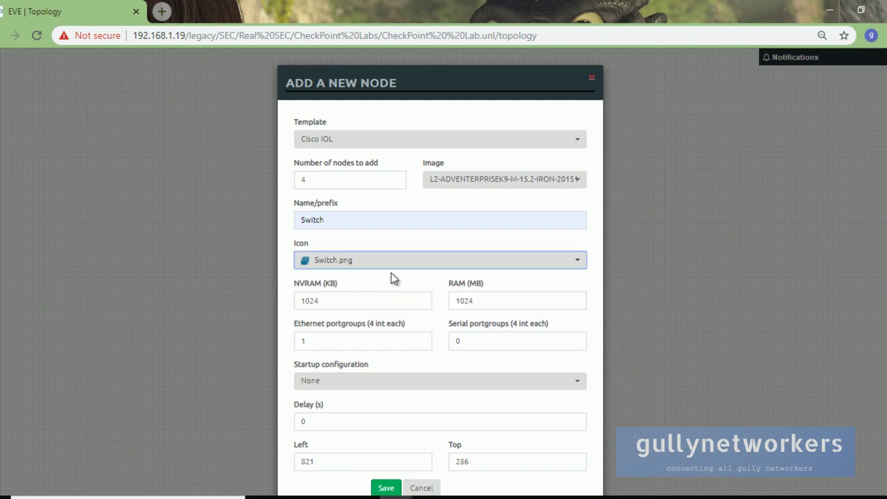
scroll(426, 277, down, 1)
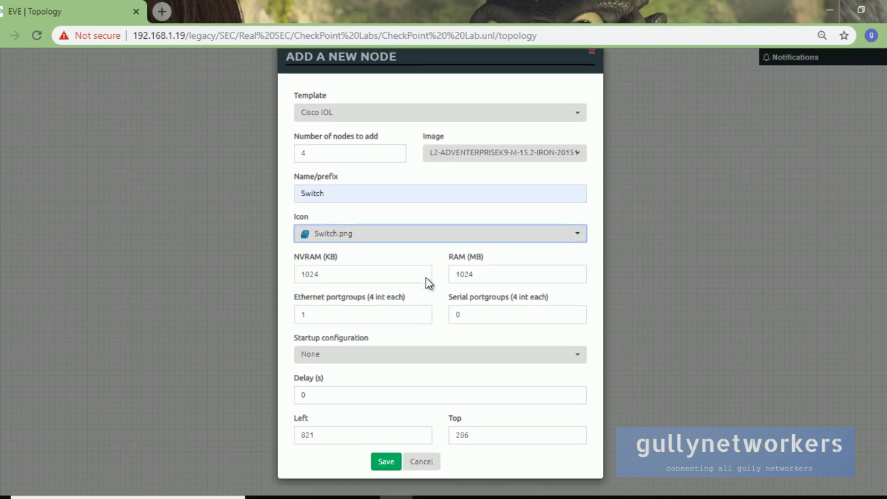
click(471, 276)
double_click(471, 275)
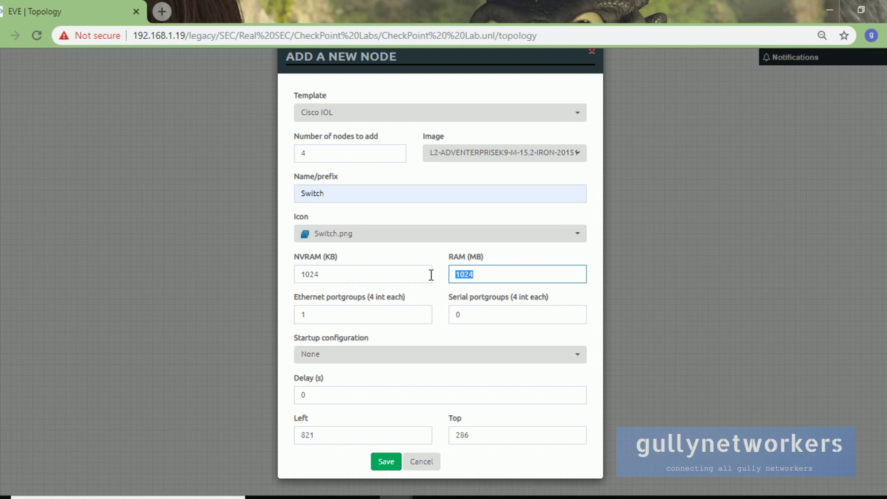
click(390, 461)
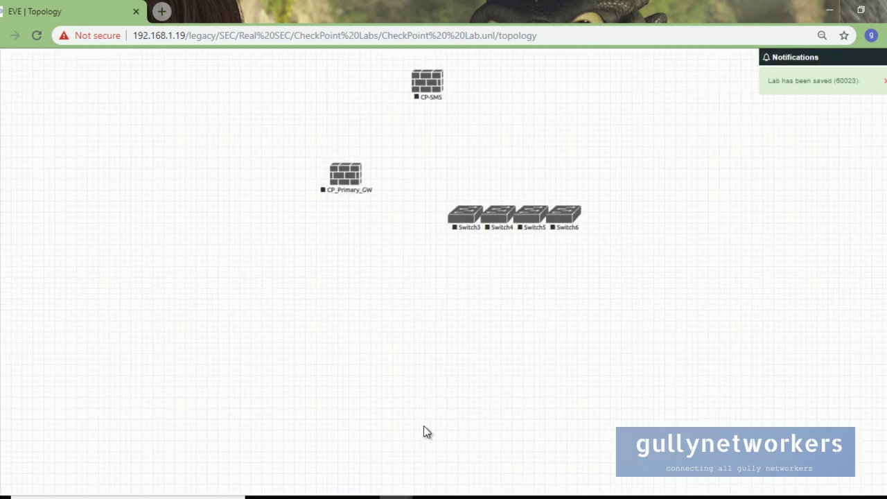
Step: Move Switch3 left of CP_Primary_GW and rename it Switch1
drag(459, 226, 224, 248)
right_click(223, 248)
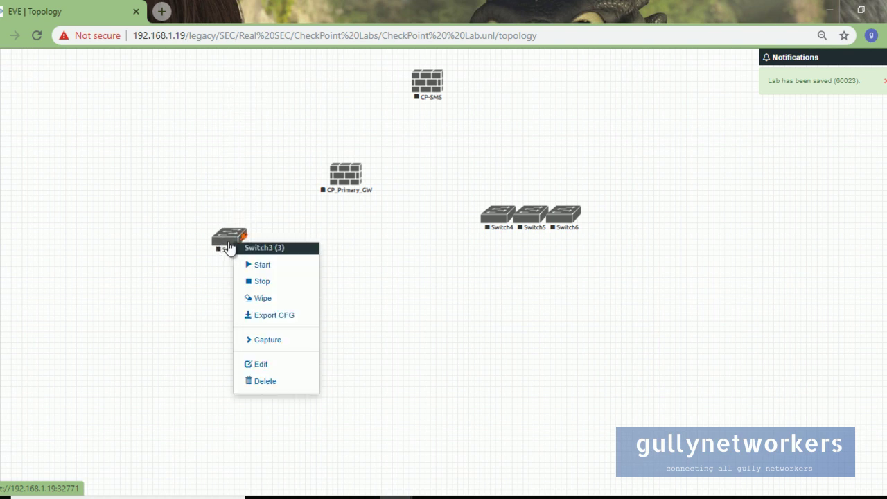
click(273, 369)
click(364, 266)
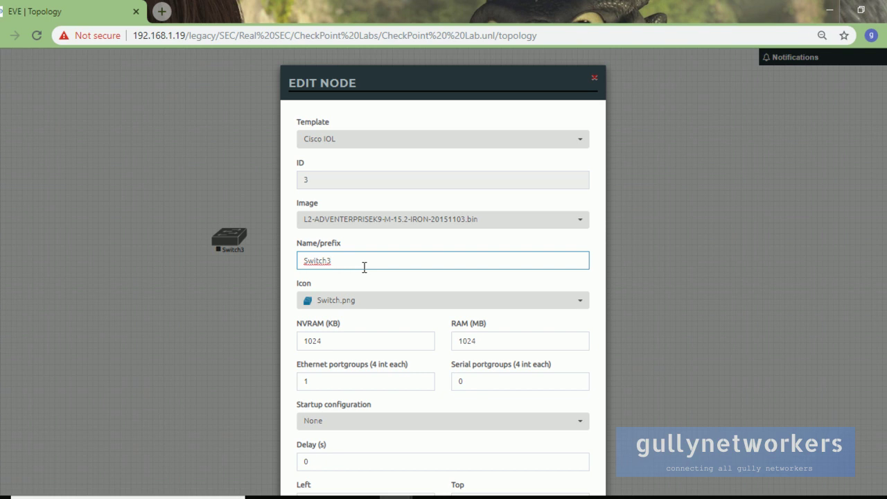
key(BackSpace)
text(1)
click(560, 239)
scroll(562, 274, down, 1)
click(389, 466)
Step: Move Switch4 to the upper left and rename it Switch2
drag(497, 217, 230, 96)
right_click(229, 95)
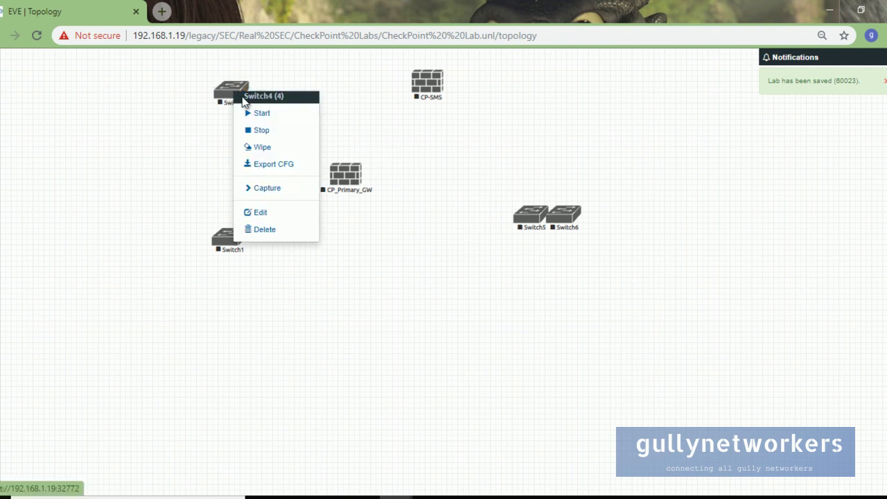
click(272, 214)
click(360, 263)
click(361, 263)
key(BackSpace)
text(2)
scroll(391, 415, down, 2)
click(393, 463)
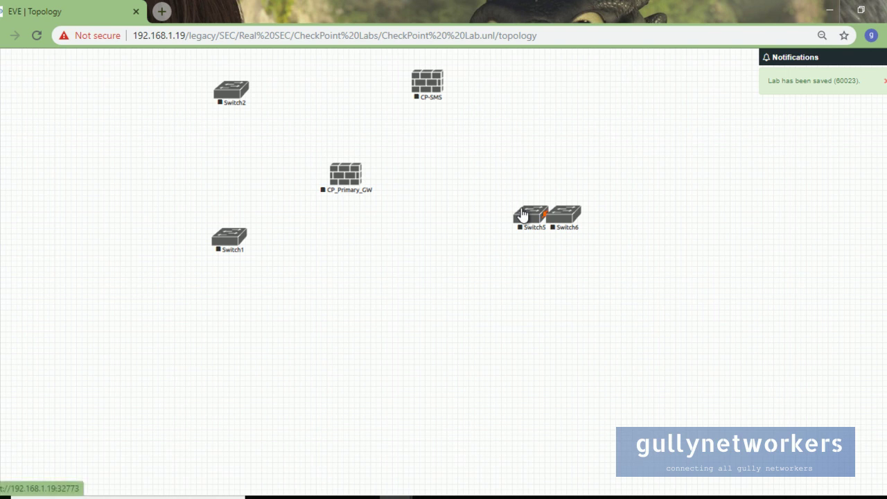
Step: Move Switch5 below CP_Primary_GW, rename it Switch3, and nudge Switch3 and Switch1
drag(530, 222, 348, 289)
right_click(351, 285)
click(396, 404)
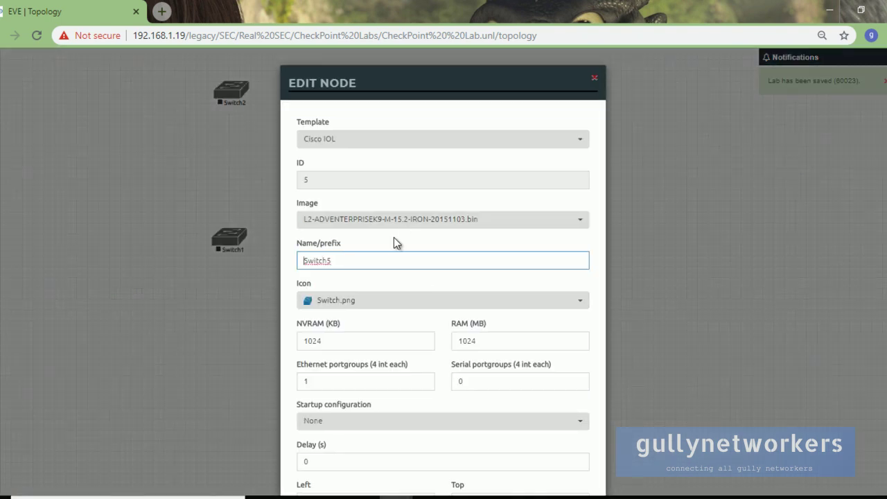
key(BackSpace)
text(3)
scroll(397, 346, down, 1)
click(389, 463)
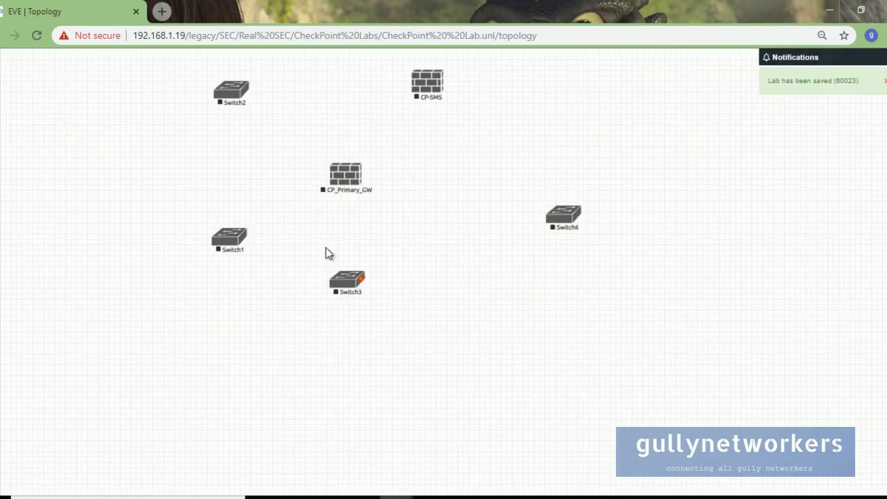
drag(348, 275, 345, 274)
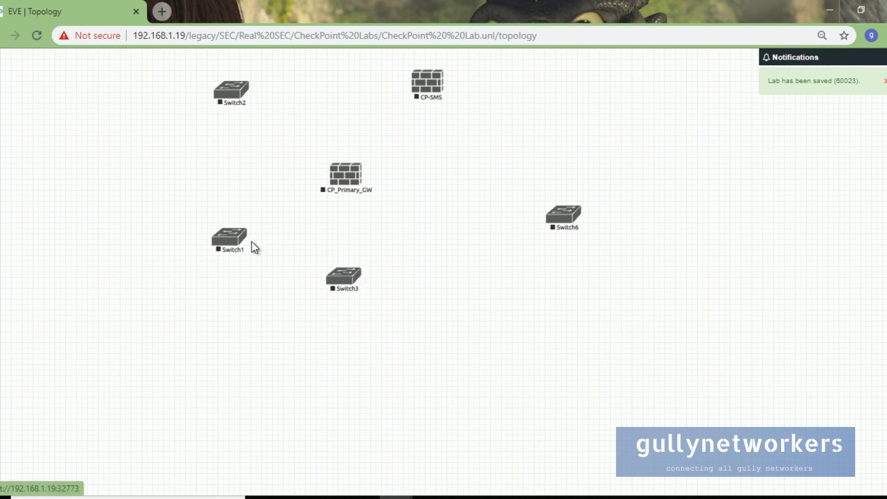
drag(230, 243, 228, 239)
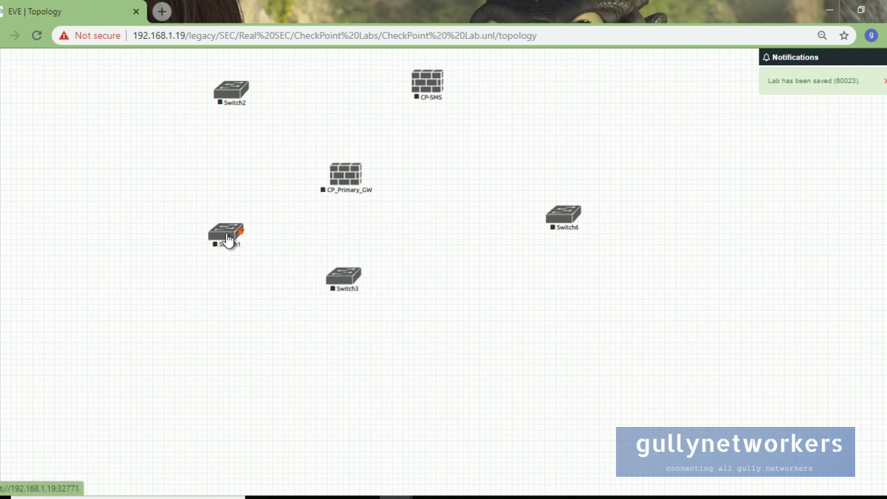
Step: Rename Switch6 to Switch4, place it right of CP_Primary_GW, and drag a link from Switch2
right_click(569, 216)
click(590, 332)
click(350, 255)
key(BackSpace)
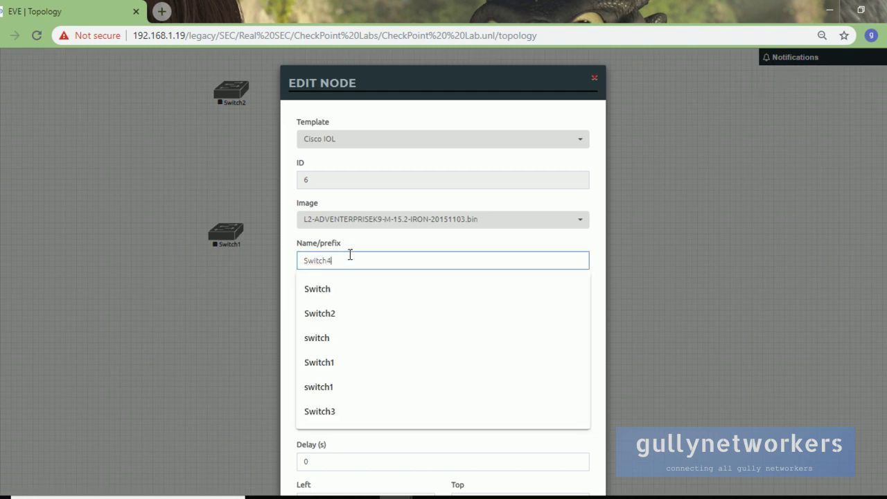
text(4)
scroll(399, 388, down, 1)
click(390, 462)
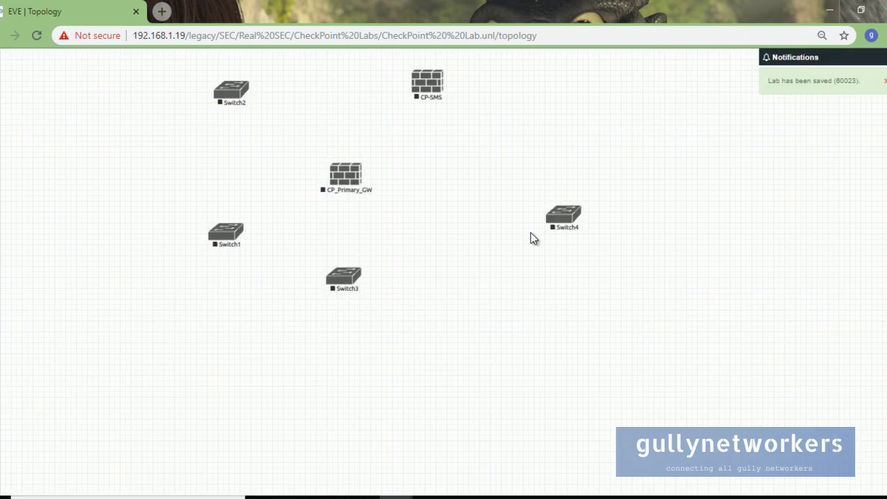
drag(567, 216, 482, 177)
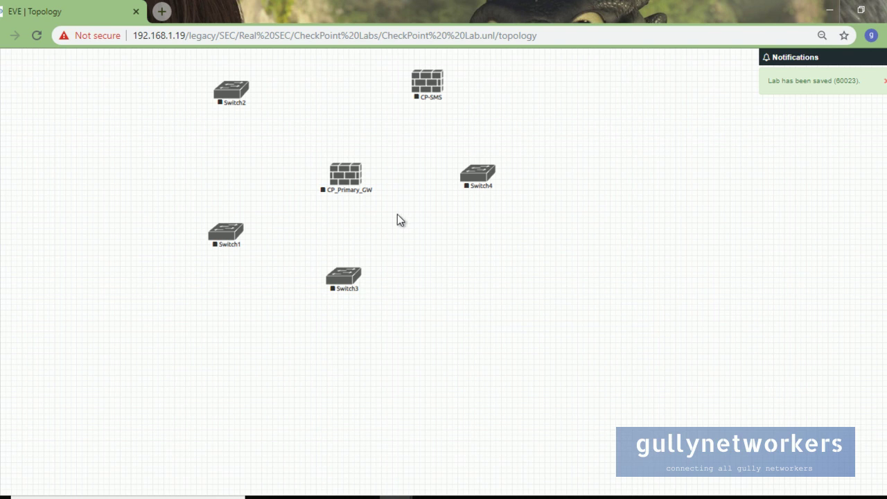
drag(239, 94, 340, 181)
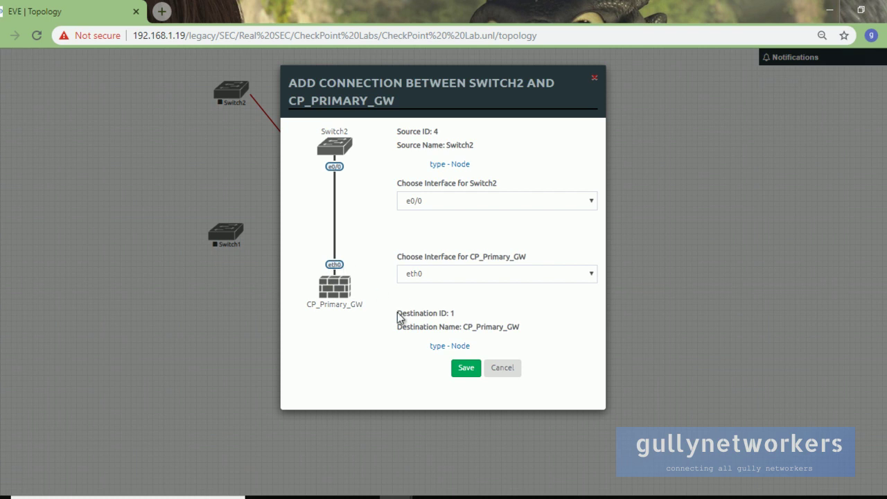
Step: Connect Switch2 e0/0 to CP_Primary_GW eth0 and Switch2 e0/1 to CP-SMS eth0
click(589, 275)
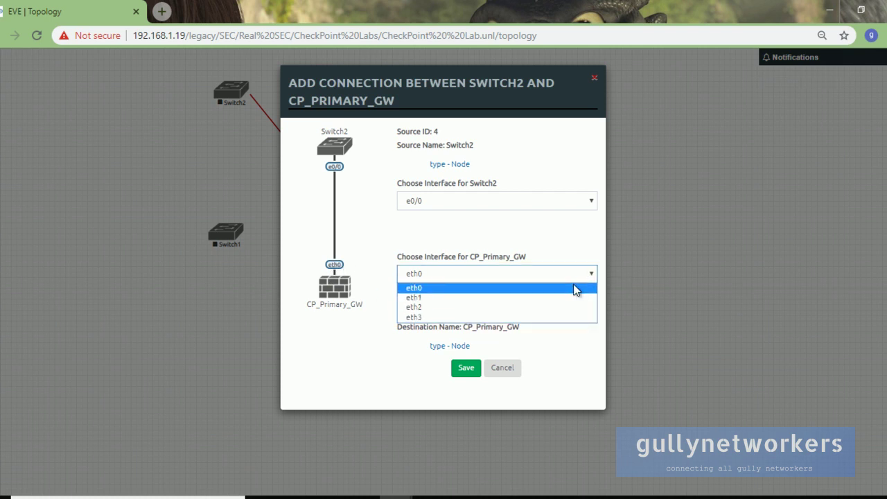
click(573, 289)
click(466, 368)
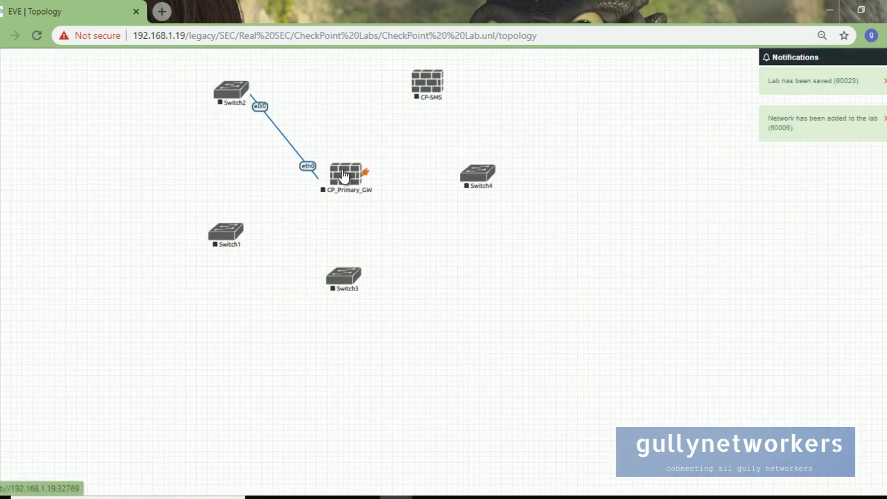
right_click(344, 176)
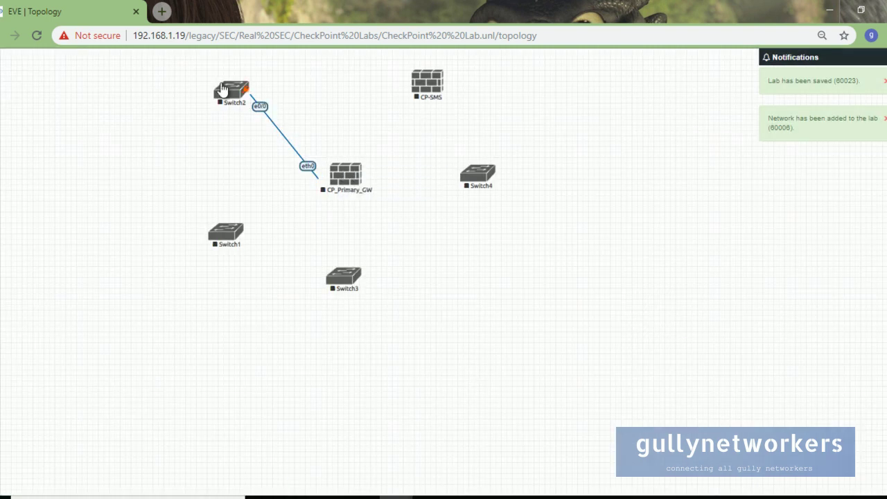
mouse_move(242, 88)
mouse_down()
mouse_move(393, 101)
mouse_move(426, 91)
mouse_up()
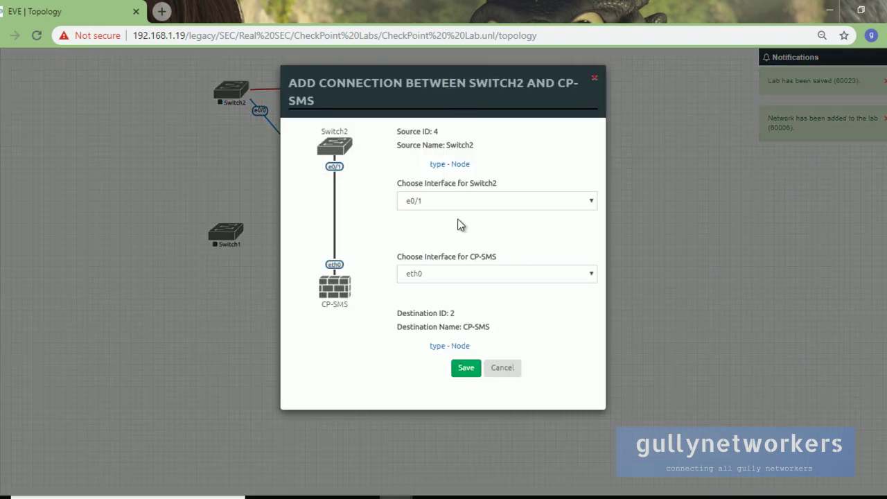
click(466, 368)
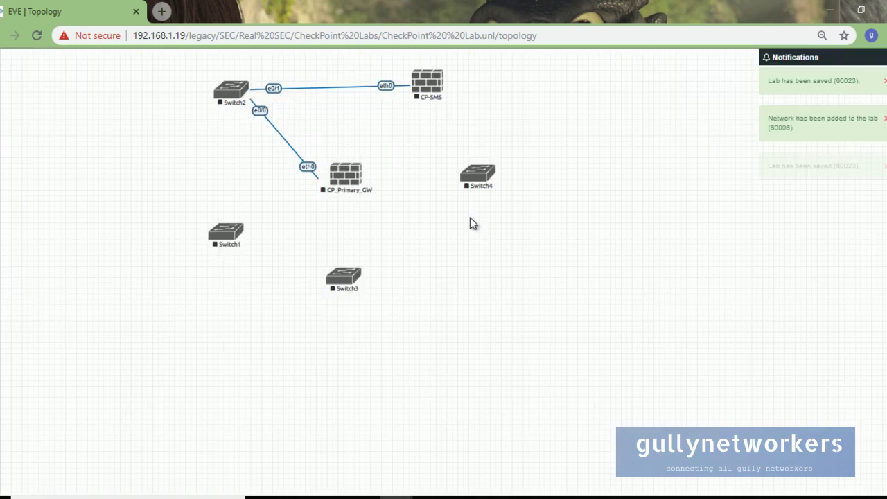
drag(438, 90, 431, 94)
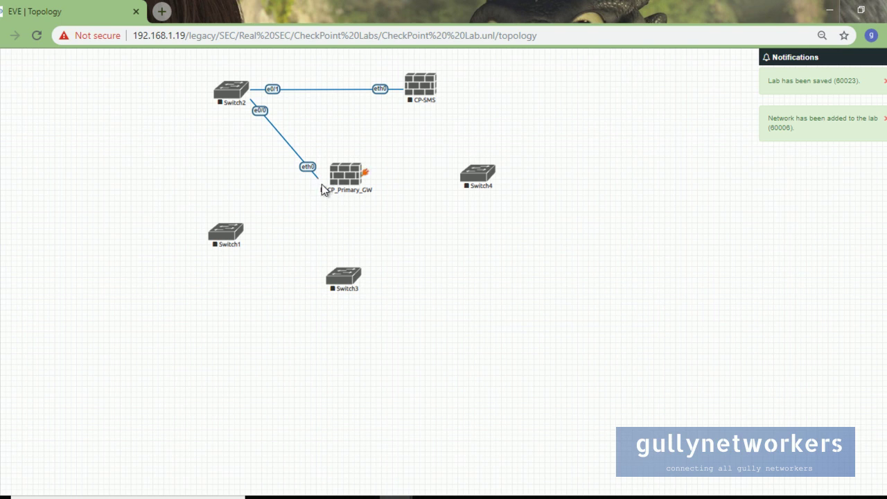
Step: Link CP_Primary_GW eth1, eth2 and eth3 to e0/0 of Switch1, Switch3 and Switch4
drag(371, 175, 246, 227)
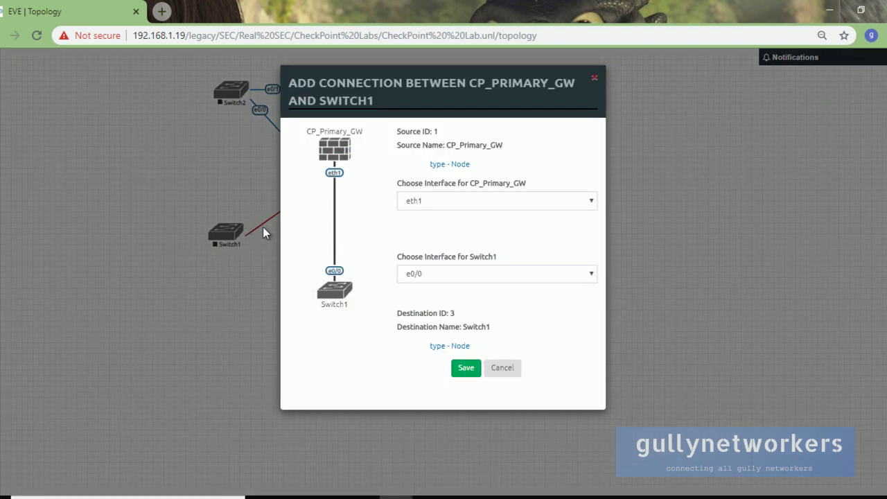
click(465, 367)
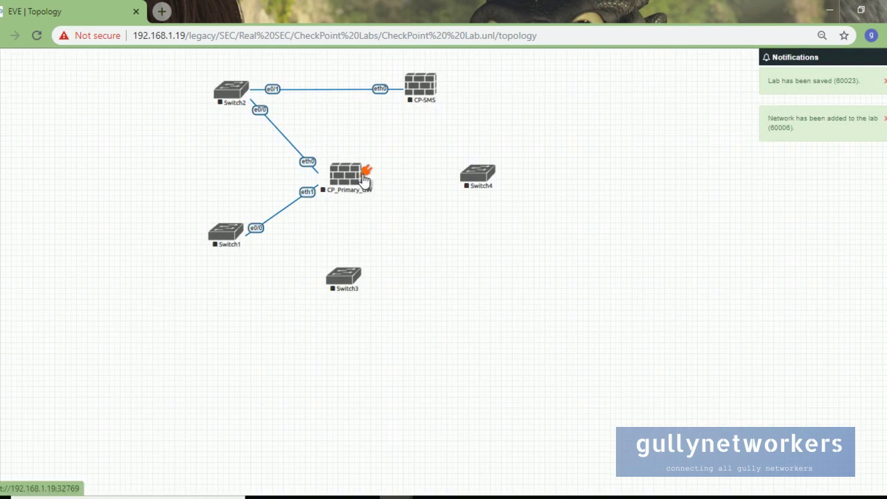
drag(367, 175, 359, 286)
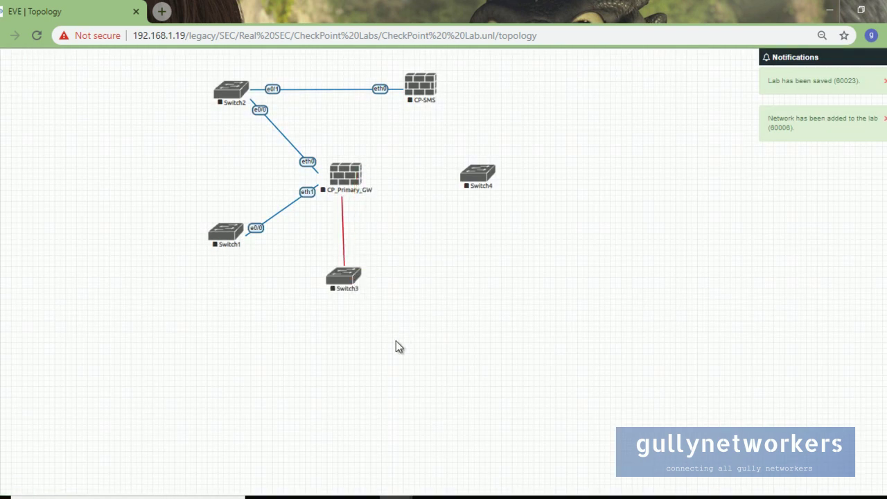
click(358, 281)
click(466, 368)
drag(366, 173, 476, 186)
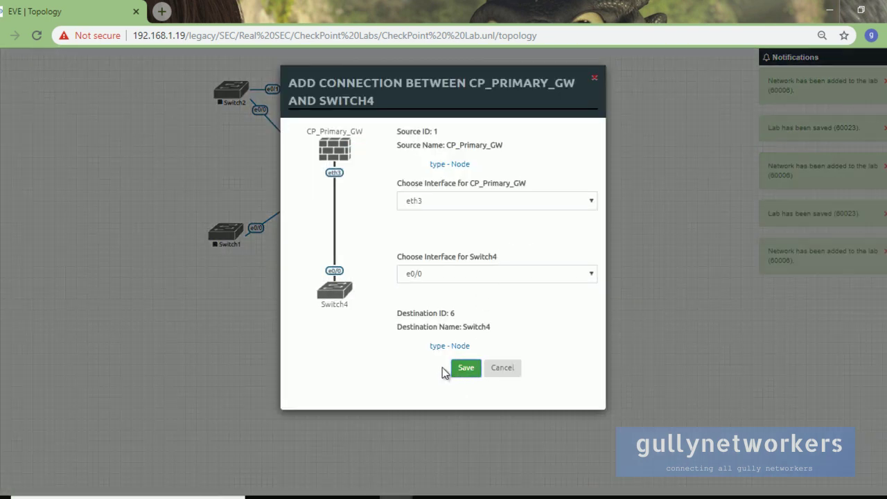
click(455, 368)
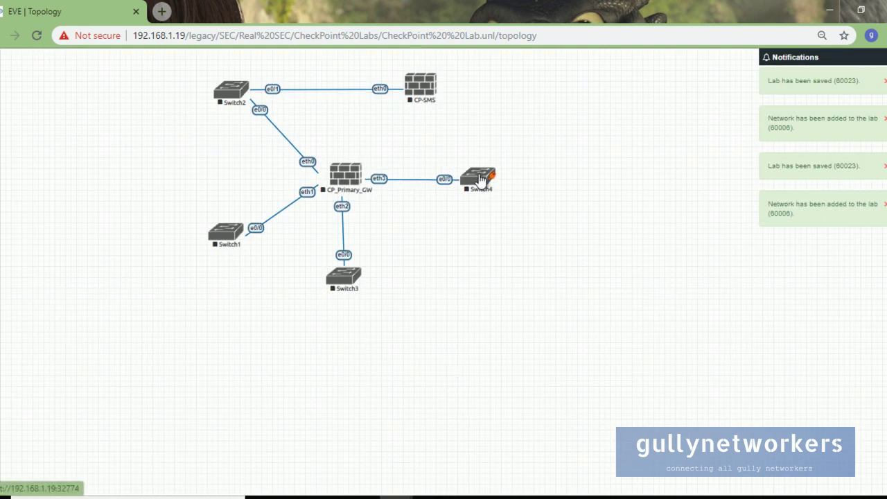
Step: Shift Switch3, Switch1 and Switch2 slightly to tidy the layout
drag(344, 286, 342, 295)
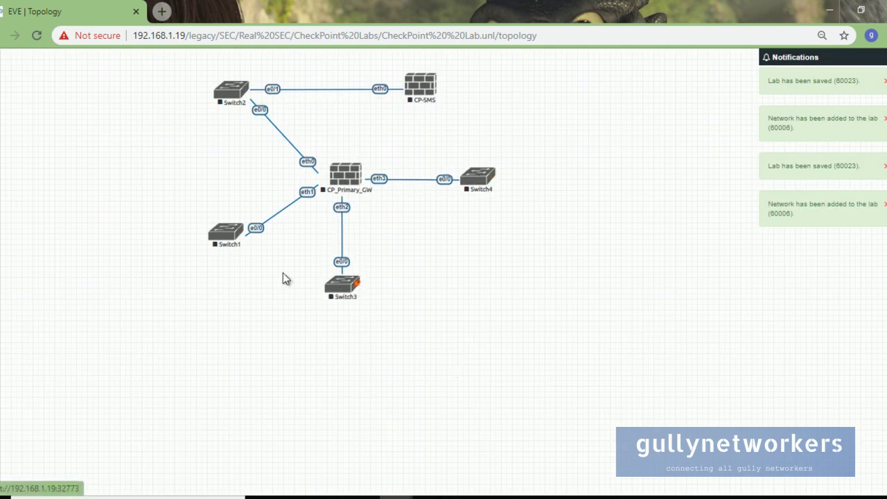
drag(210, 244, 196, 251)
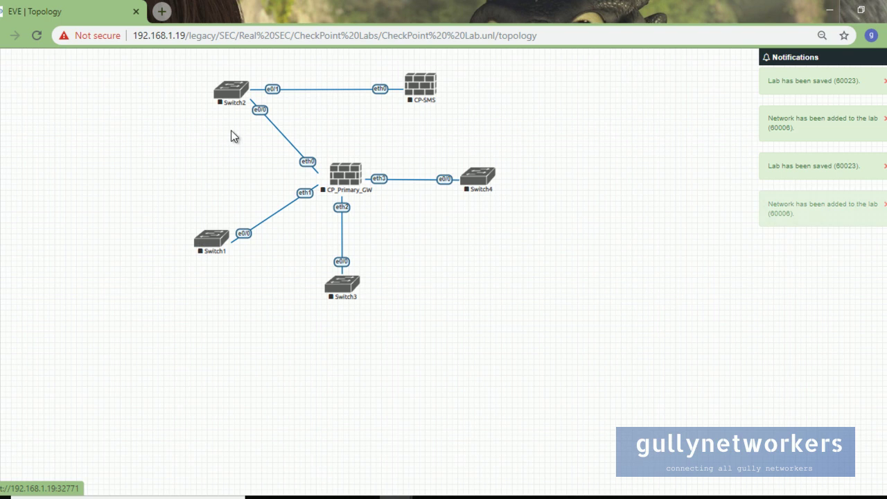
mouse_move(230, 98)
mouse_down()
mouse_move(209, 104)
mouse_move(216, 101)
mouse_up()
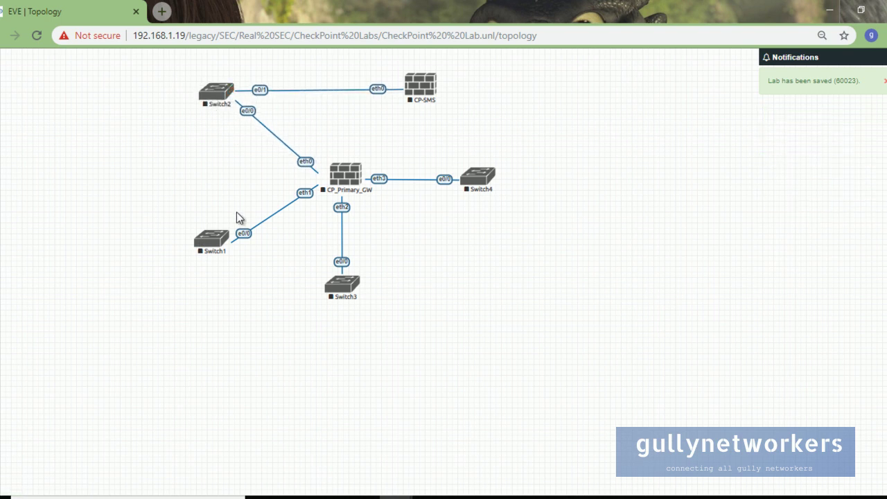
Step: Add a Windows node named Win using the win-7-x86-IPCC image with 2048 MB RAM
right_click(57, 107)
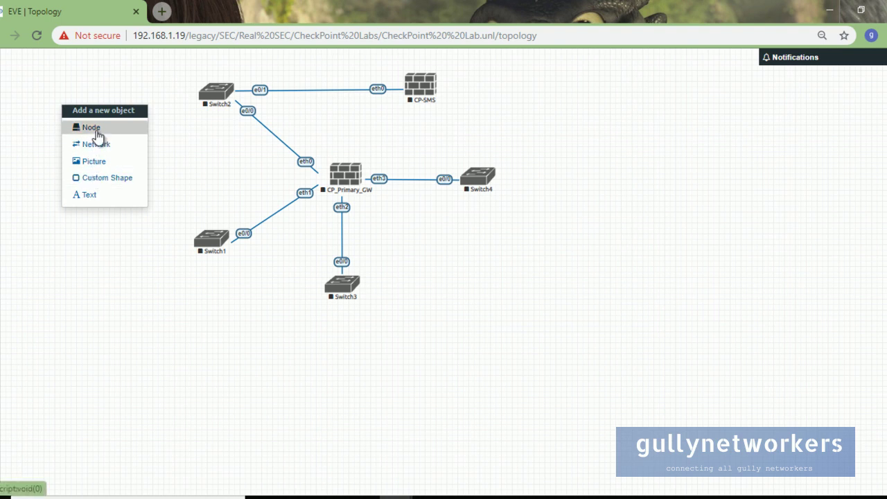
click(96, 132)
text(win)
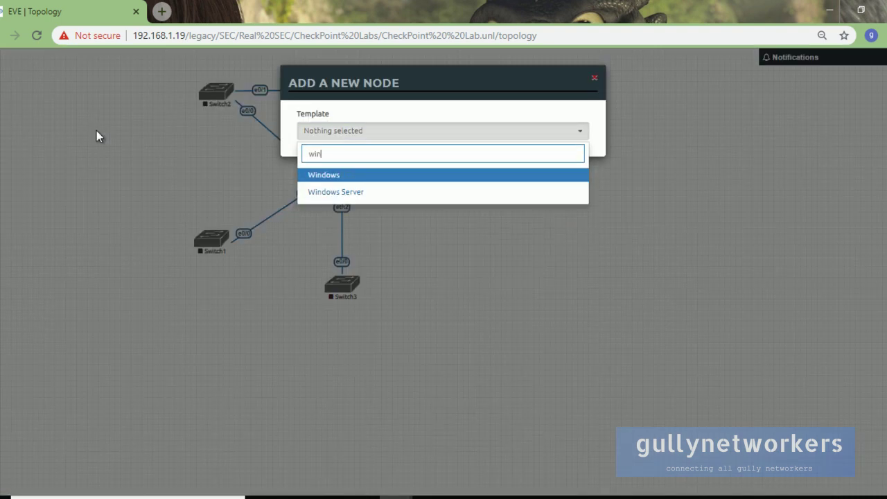
click(352, 175)
click(500, 181)
click(497, 202)
scroll(425, 293, down, 2)
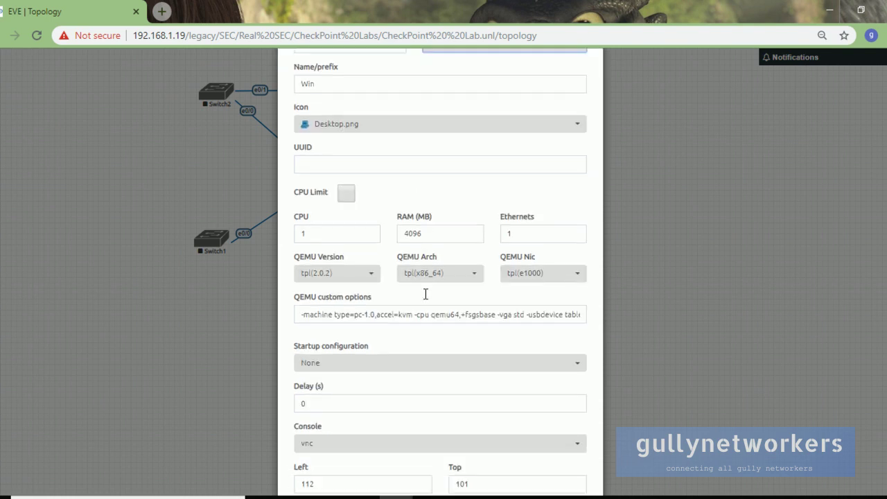
double_click(429, 237)
text(20)
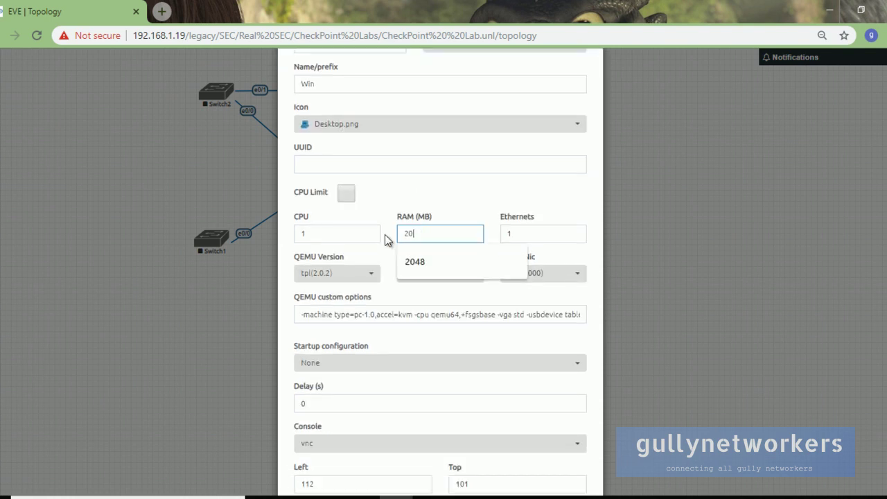
text(48)
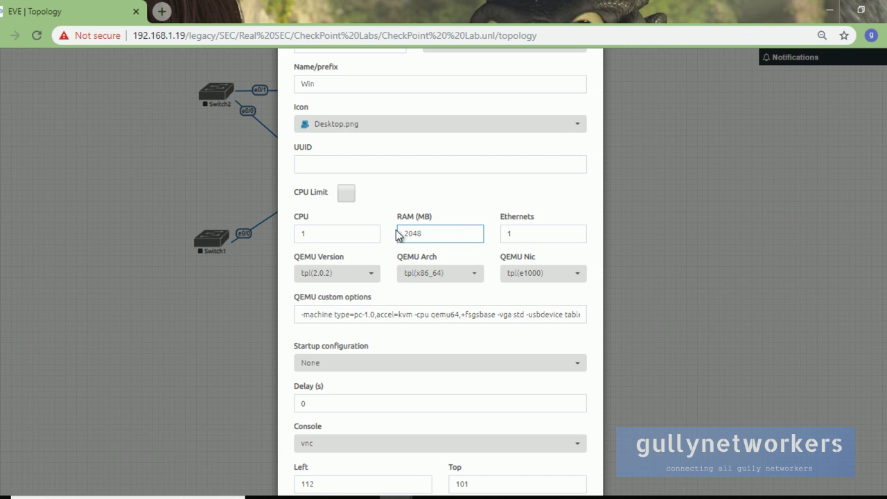
scroll(398, 222, down, 2)
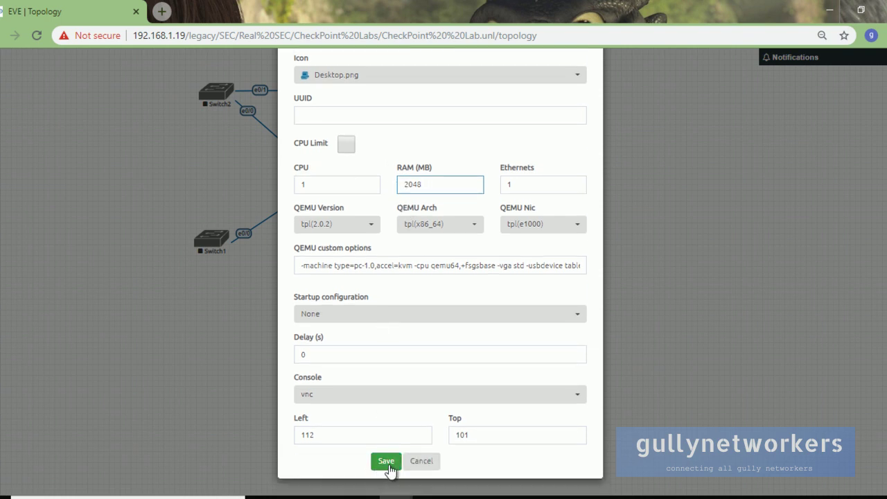
click(387, 462)
Step: Place Win at the top left and link its e0 to Switch2 e0/2
drag(79, 132, 66, 98)
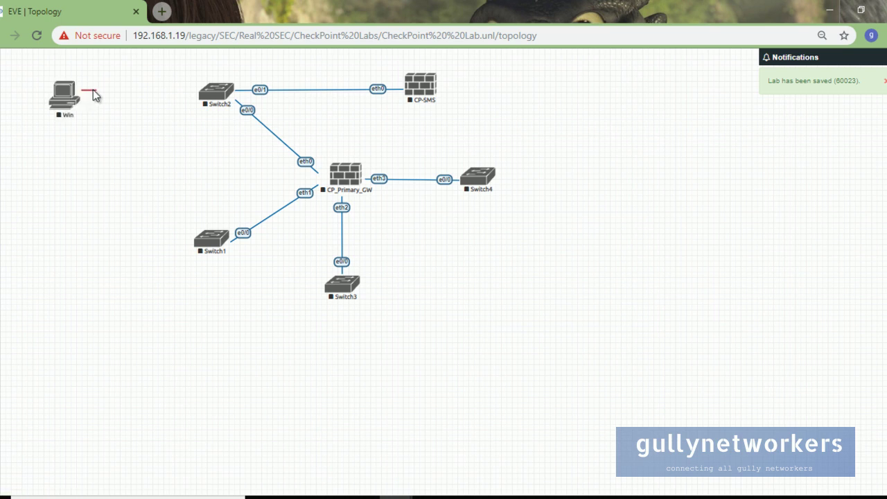
drag(171, 84, 211, 93)
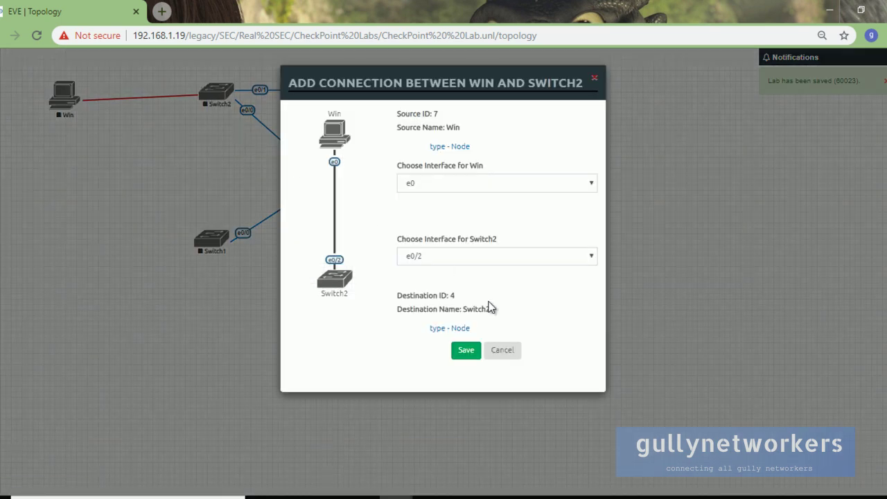
click(466, 350)
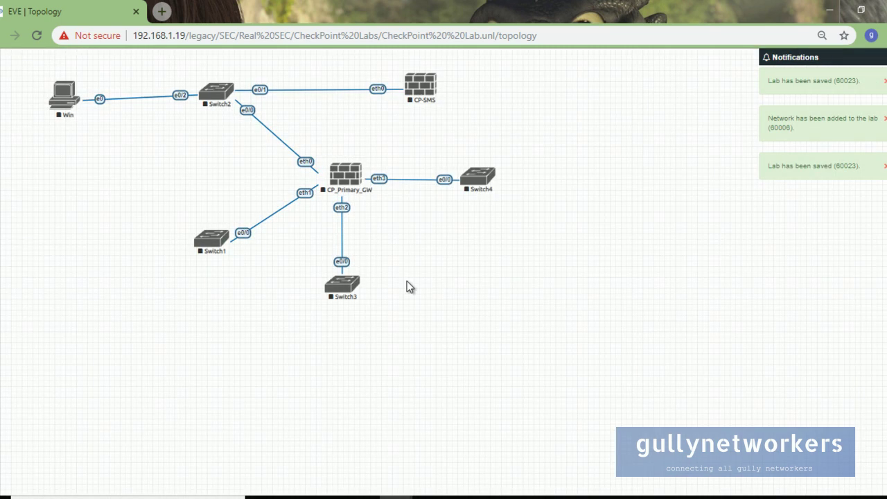
drag(64, 90, 64, 88)
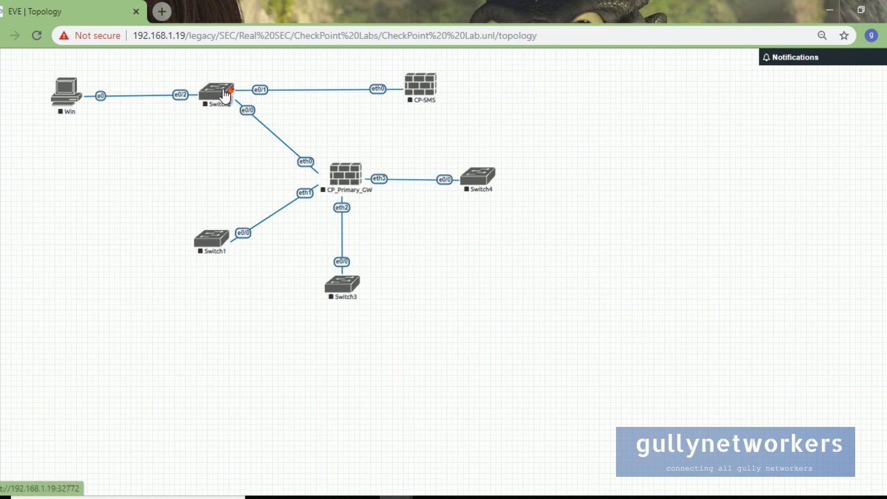
drag(70, 98, 68, 97)
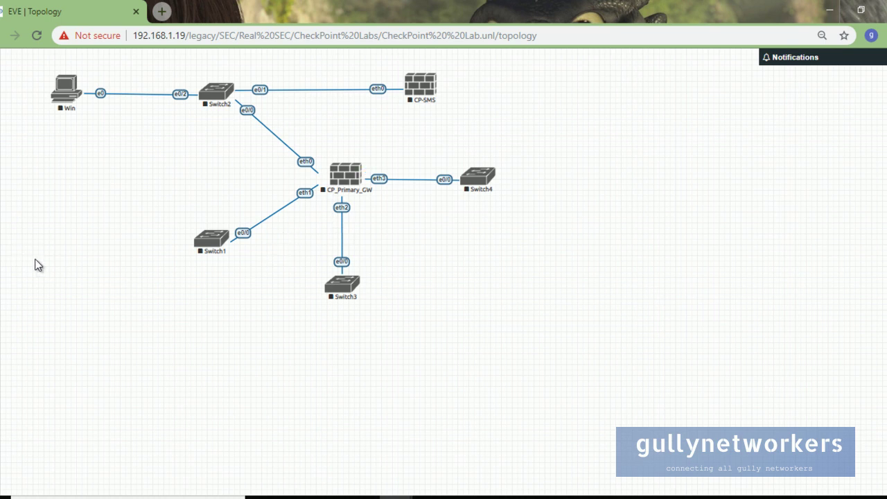
Step: Change the Win node's name to ADMIN-PC, save it, and nudge it slightly left
right_click(69, 92)
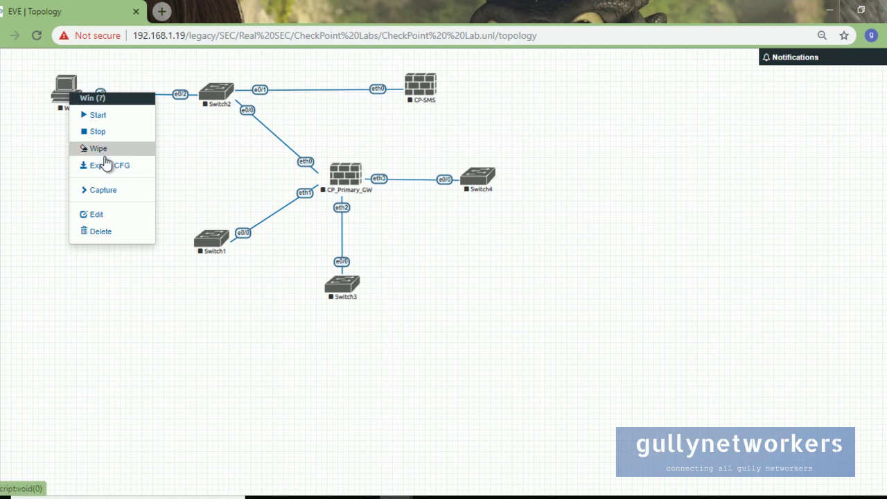
click(121, 216)
click(421, 263)
click(403, 264)
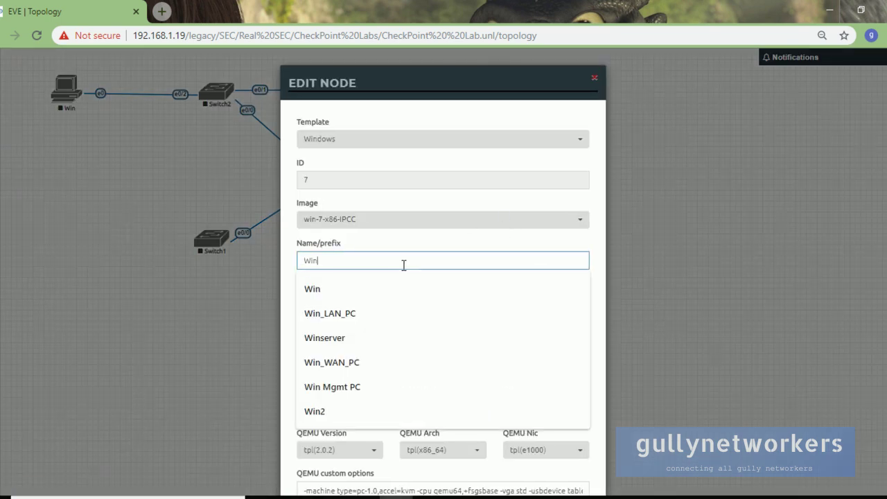
key(BackSpace)
key(BackSpace)
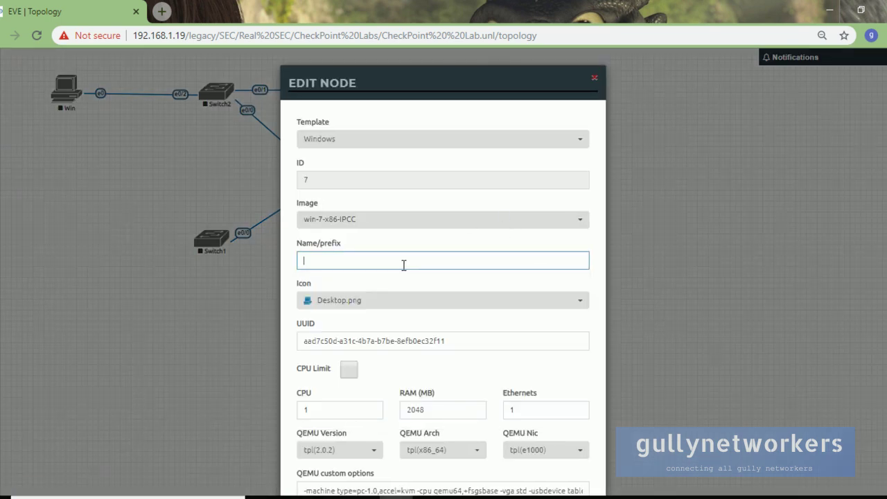
text(Ad)
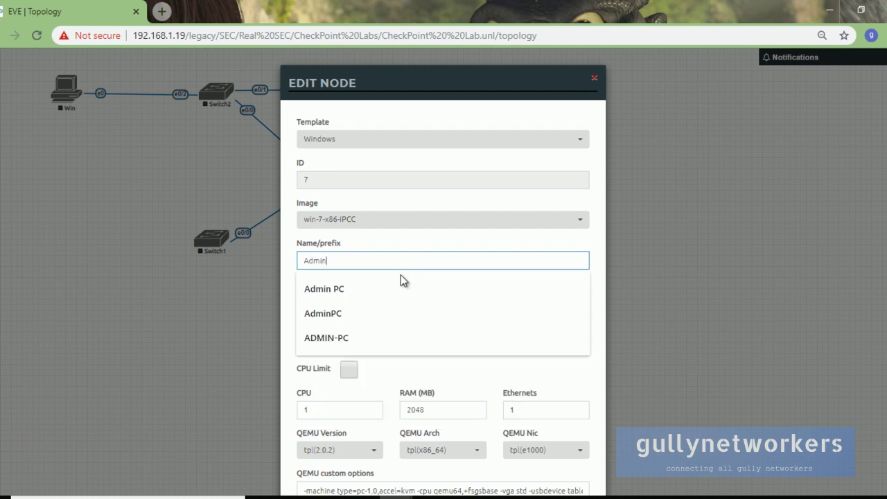
text(min)
click(383, 343)
scroll(436, 470, down, 3)
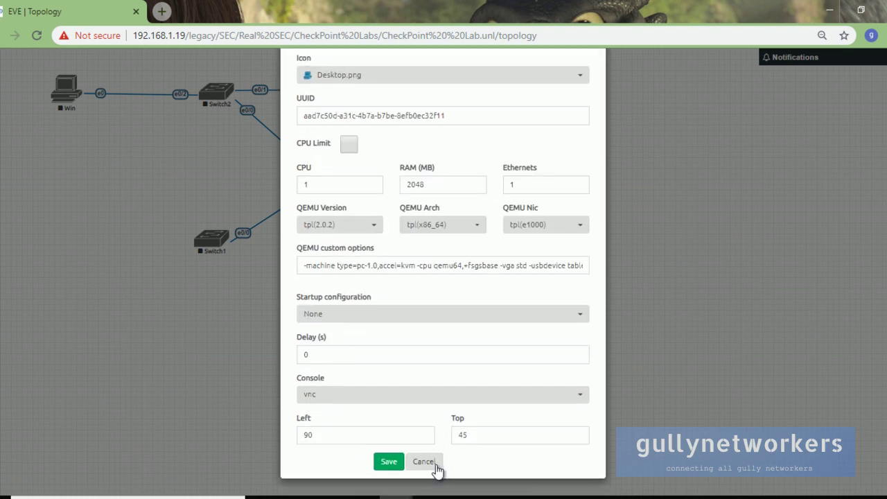
click(375, 463)
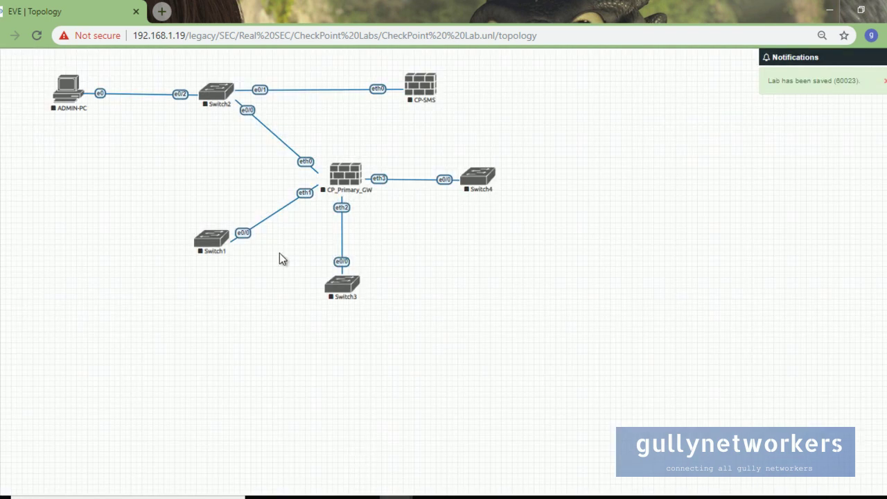
drag(68, 89, 65, 91)
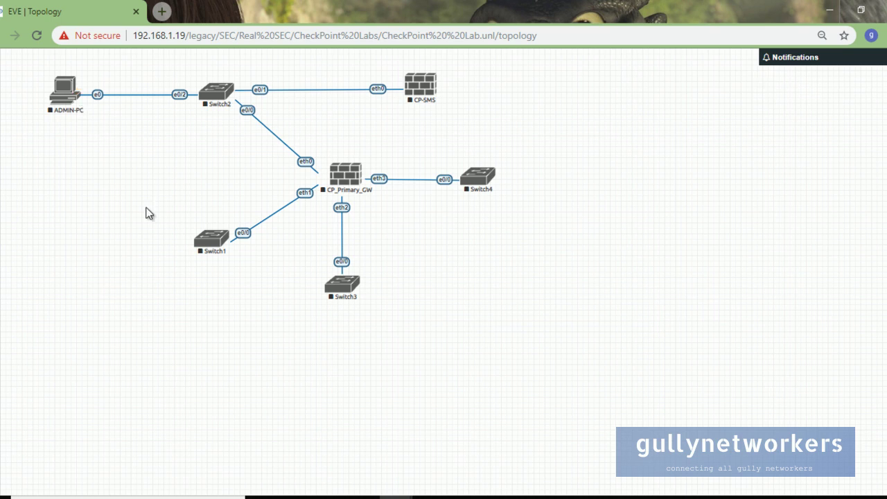
Step: Add a Windows node using the win-7-x86-IPCC image with RAM reduced to 2048 MB
right_click(41, 256)
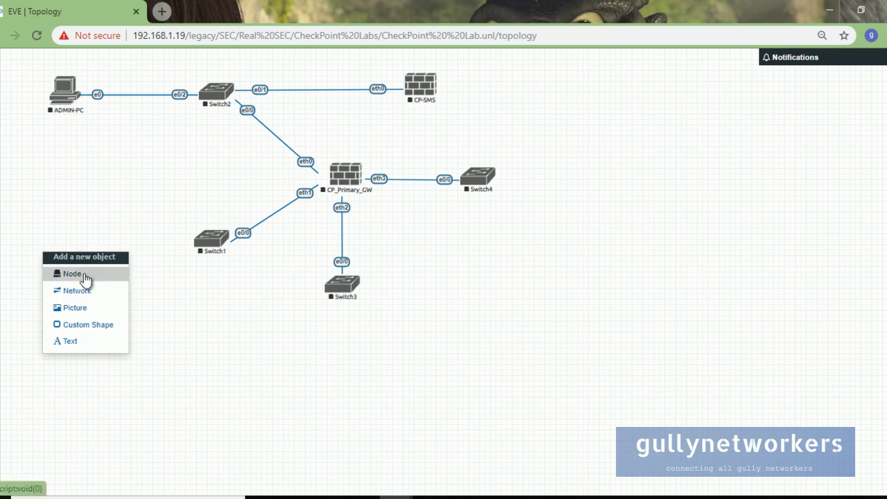
click(84, 276)
text(win)
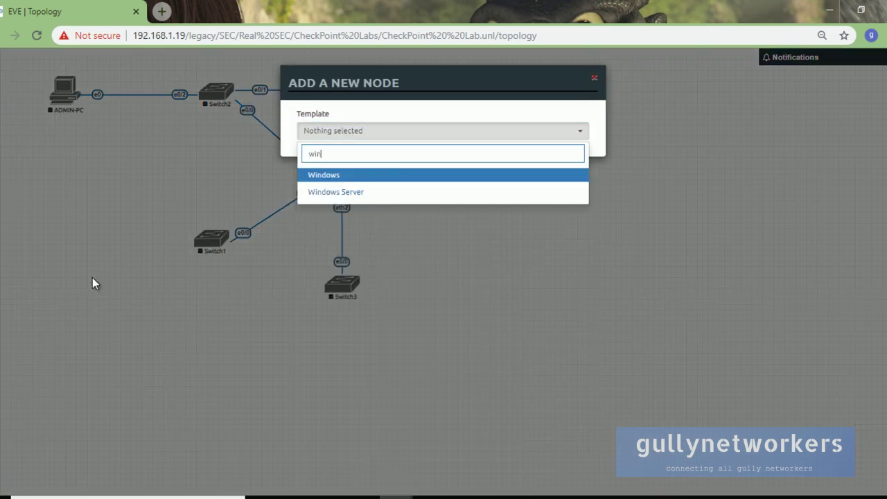
click(380, 175)
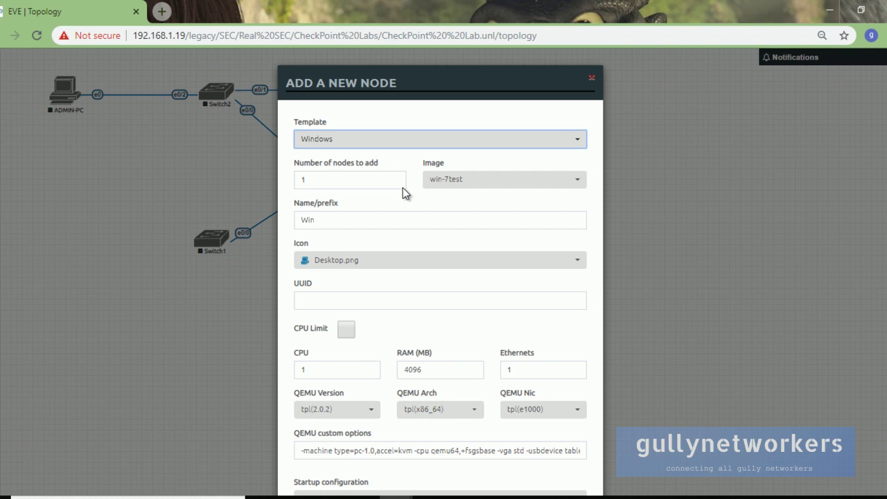
click(457, 183)
click(459, 201)
scroll(409, 375, down, 3)
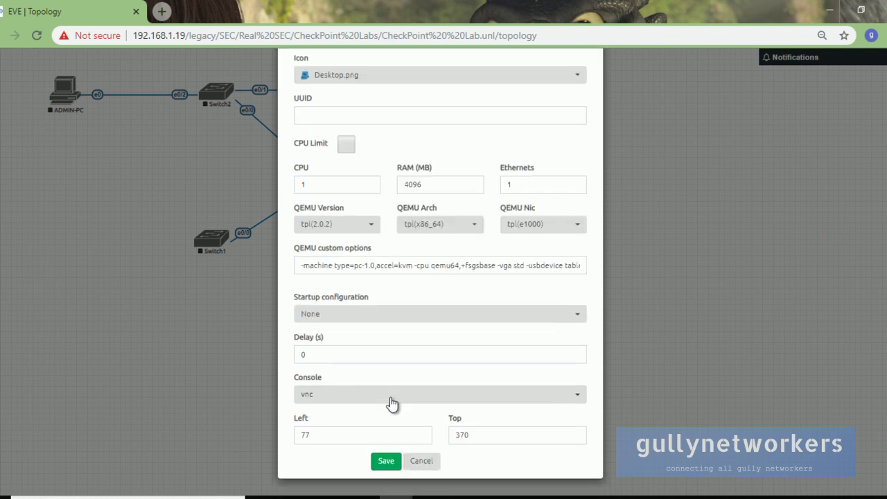
double_click(454, 187)
text(2048)
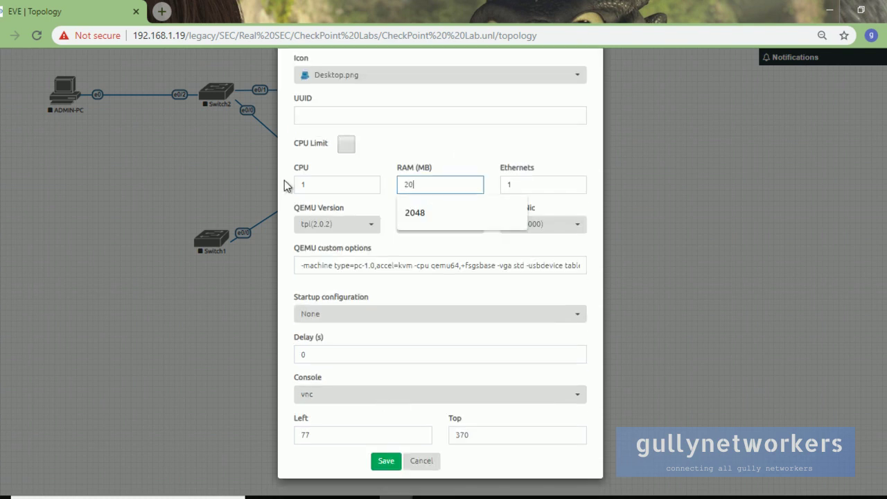
click(385, 462)
Step: Cable the new Win node's e0 to Switch1 e0/1 and position it beside Switch1
drag(70, 267, 199, 241)
click(466, 350)
drag(52, 255, 53, 247)
Step: Change the Switch1 Win node's name to TEST-PC, save it, and nudge it upward
right_click(52, 247)
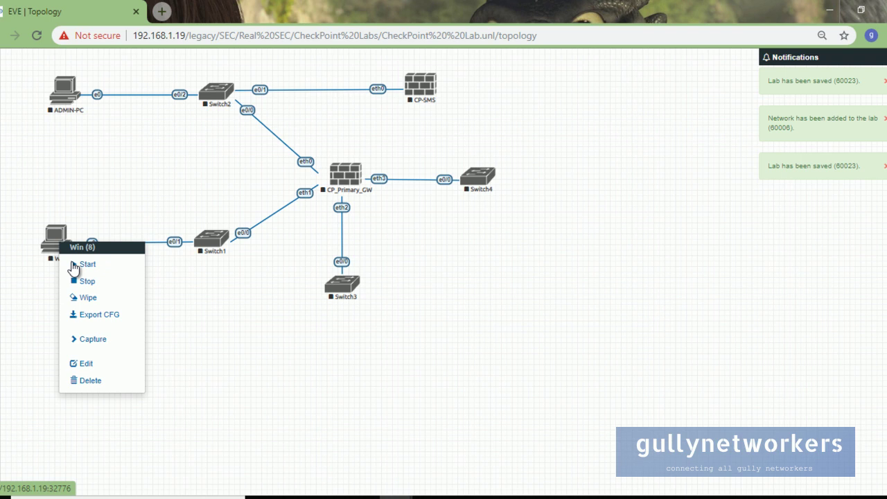
click(82, 364)
click(328, 257)
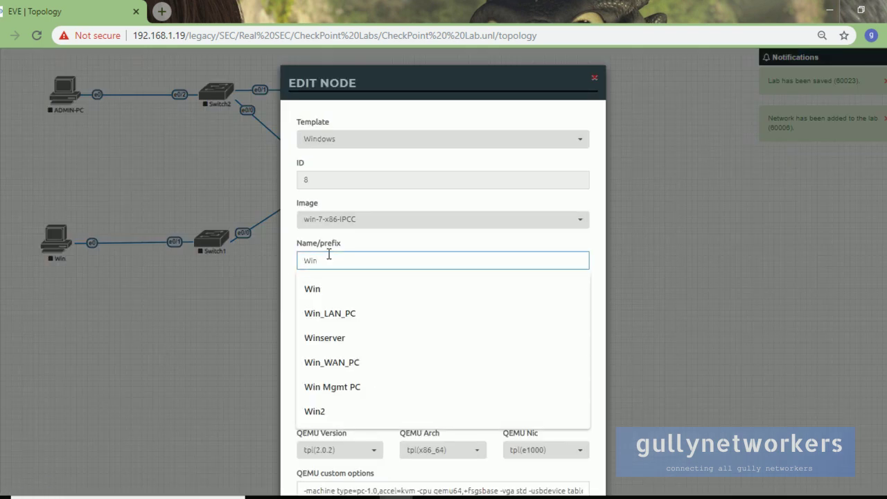
key(BackSpace)
key(BackSpace)
text(T)
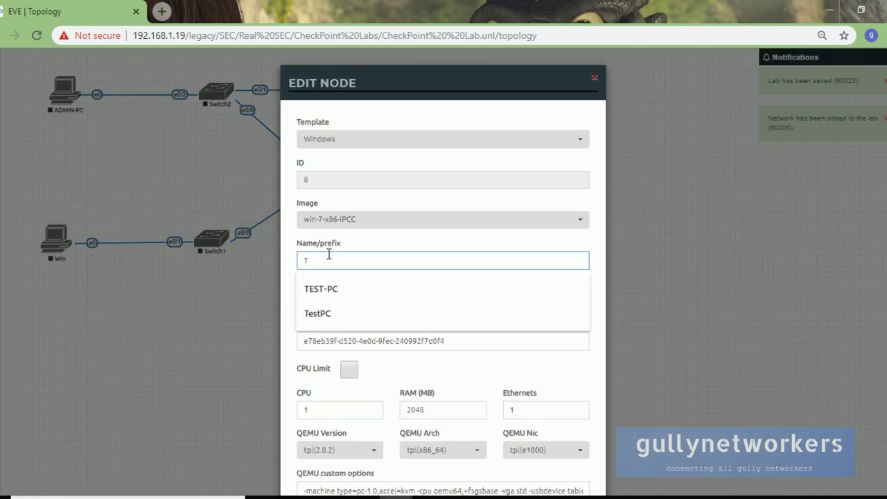
text(e)
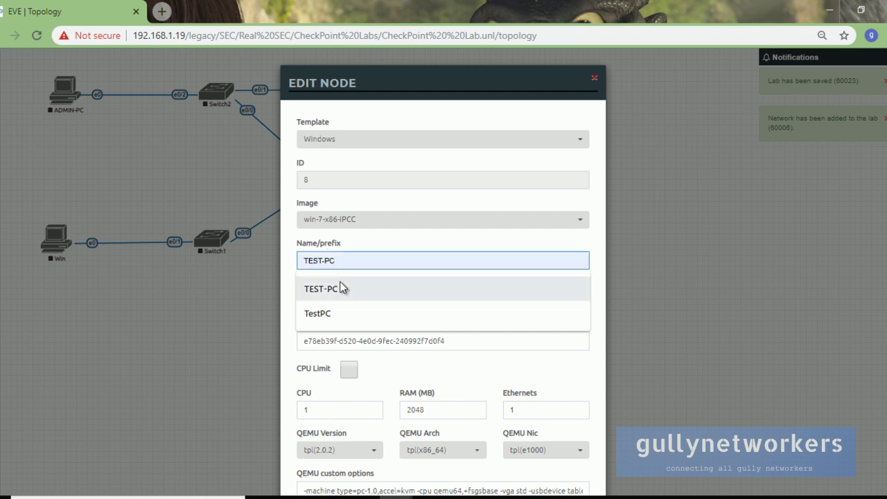
click(336, 288)
scroll(479, 333, down, 2)
click(444, 276)
scroll(426, 375, down, 2)
click(389, 462)
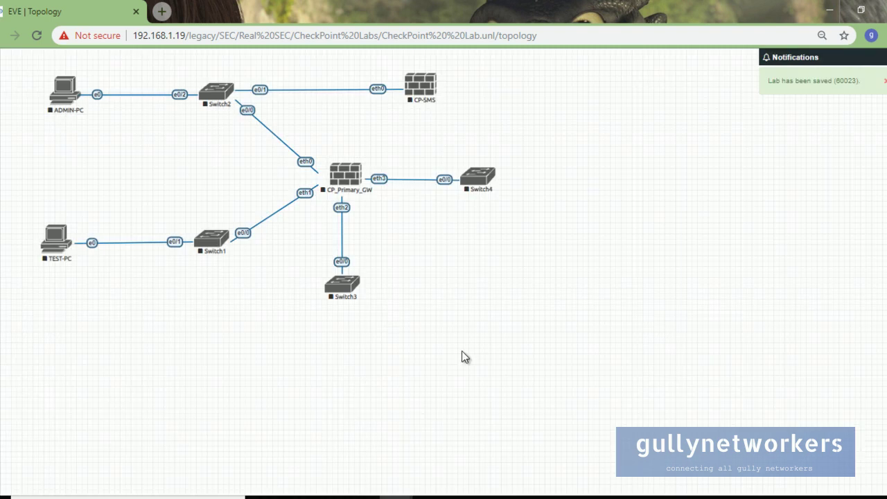
drag(59, 240, 59, 238)
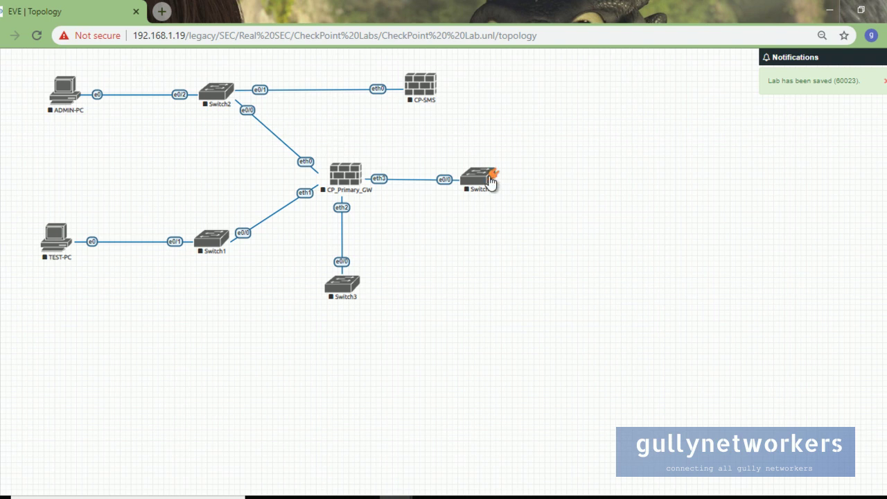
Step: Create a network object named Net of type Management(Cloud0)
right_click(623, 154)
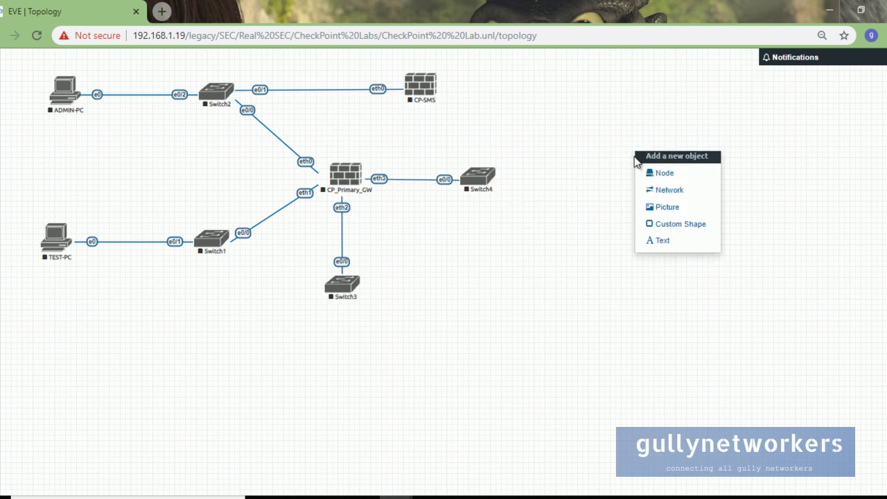
click(669, 174)
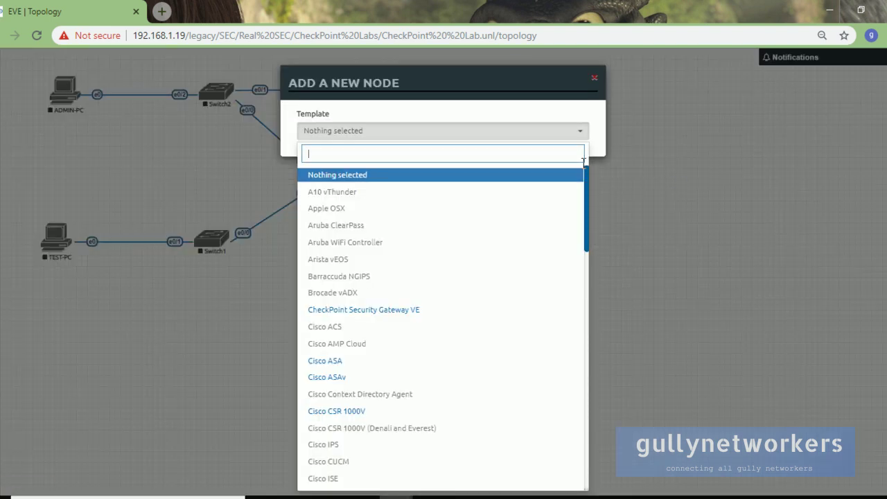
key(Escape)
right_click(601, 123)
click(644, 167)
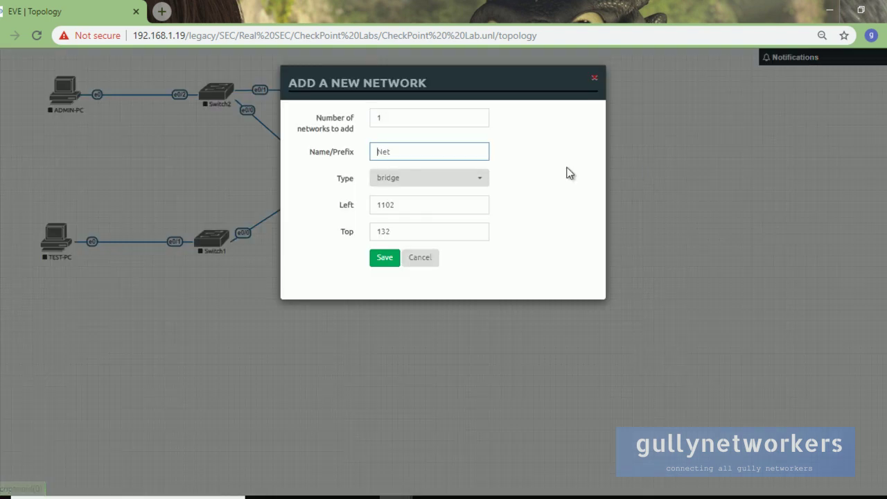
click(472, 181)
click(459, 242)
click(395, 260)
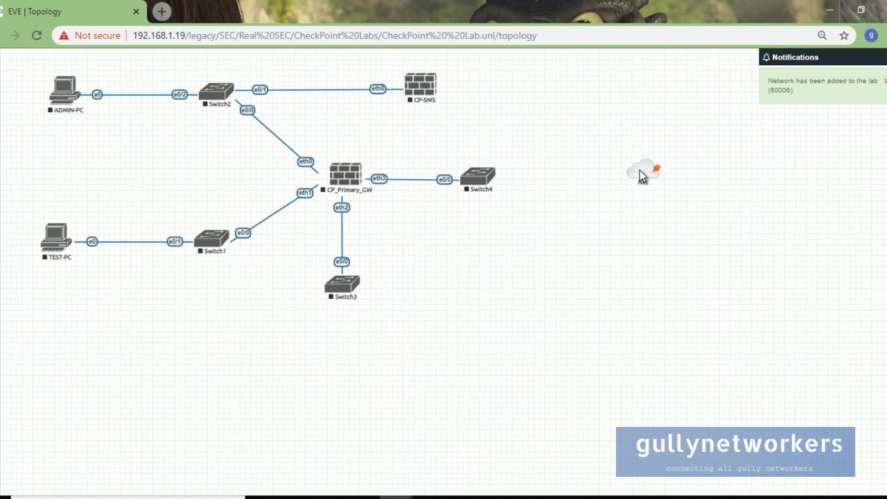
Step: Link the Net cloud to Switch4 on e0/1 and align it level with Switch4
drag(656, 164, 474, 181)
click(465, 294)
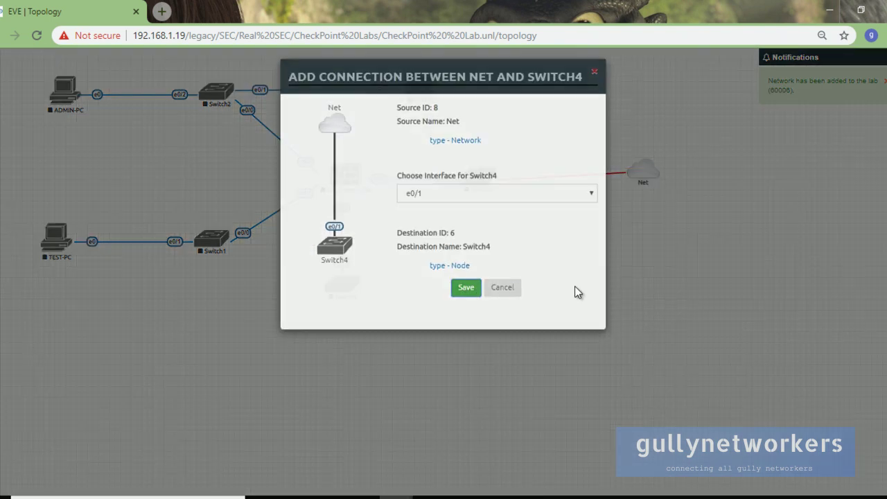
drag(640, 176, 616, 182)
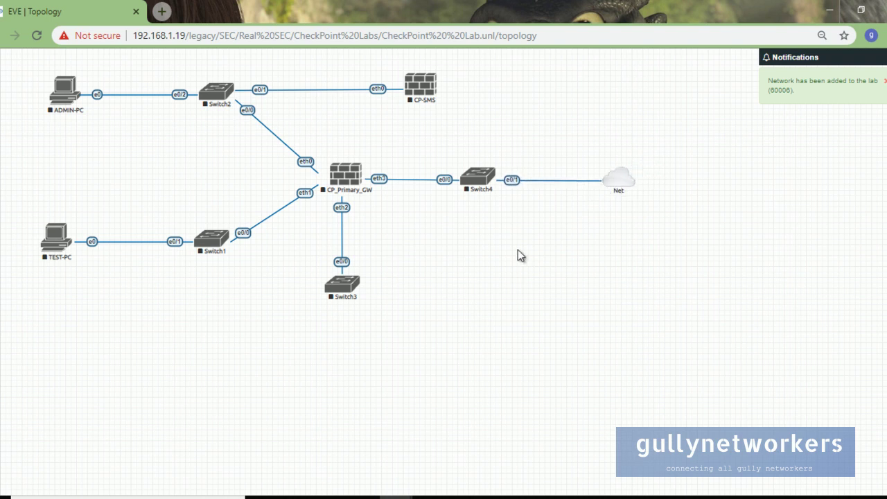
Step: Add another Windows node with 2048 MB RAM and the win-7-x86-IPCC image
right_click(301, 347)
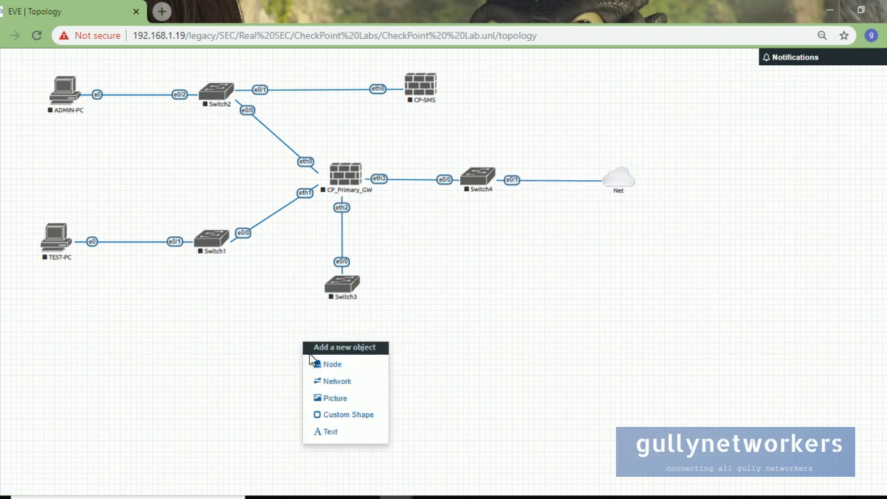
click(377, 365)
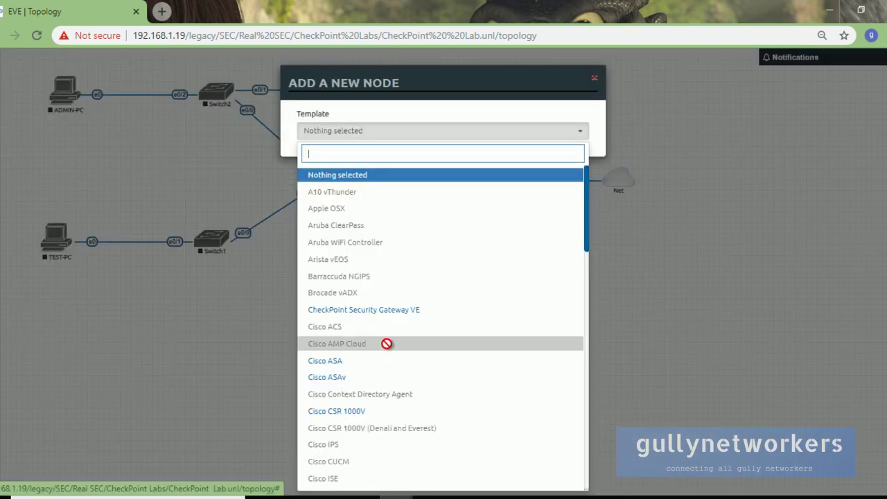
text(win)
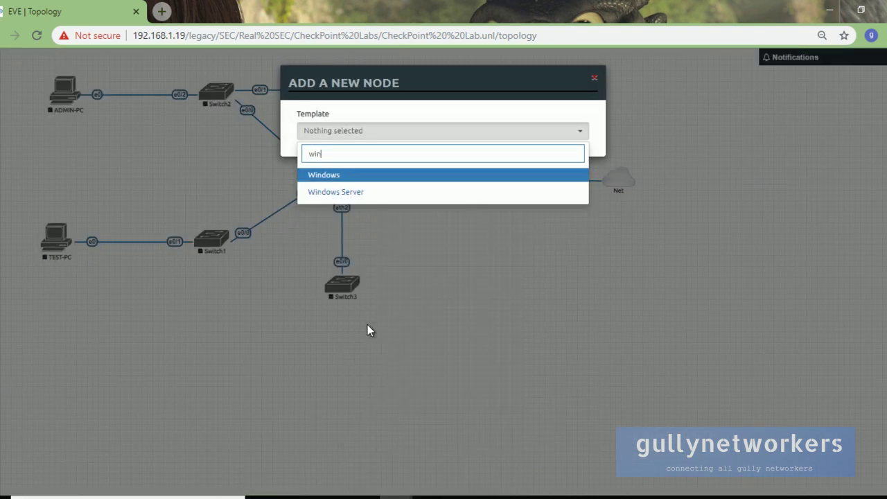
click(354, 178)
click(430, 368)
double_click(429, 368)
text(2048)
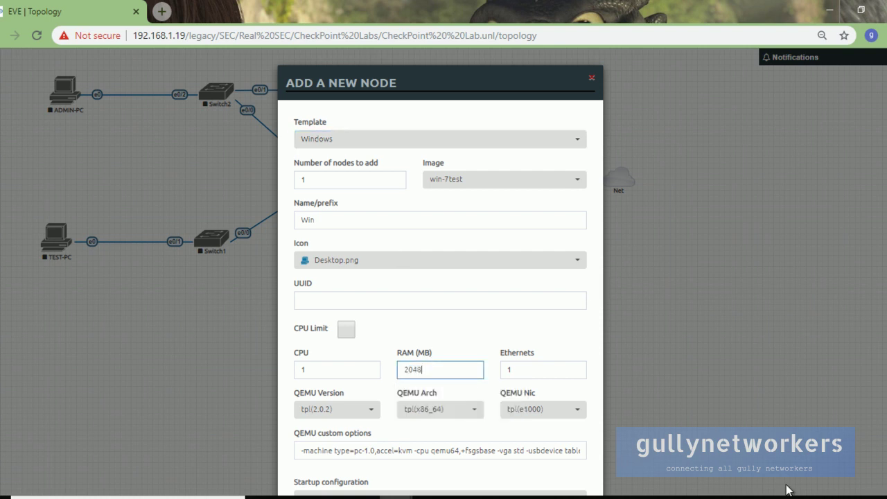
click(495, 182)
click(444, 200)
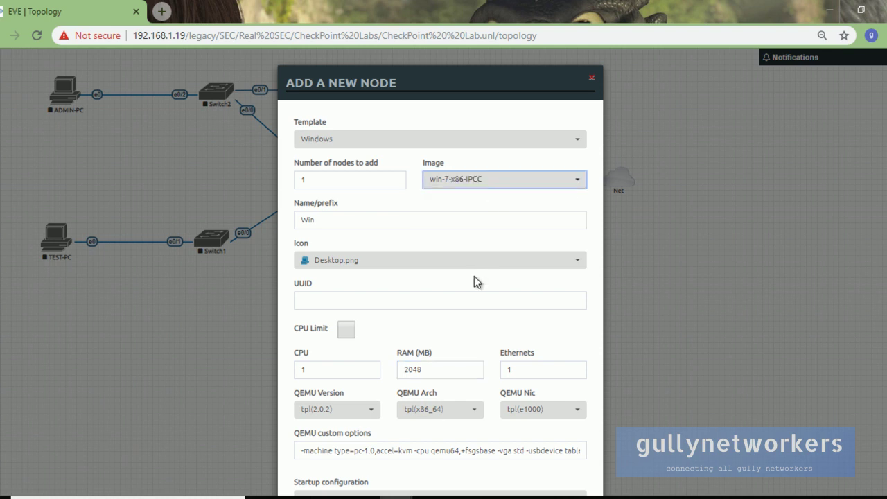
scroll(469, 282, down, 3)
click(394, 462)
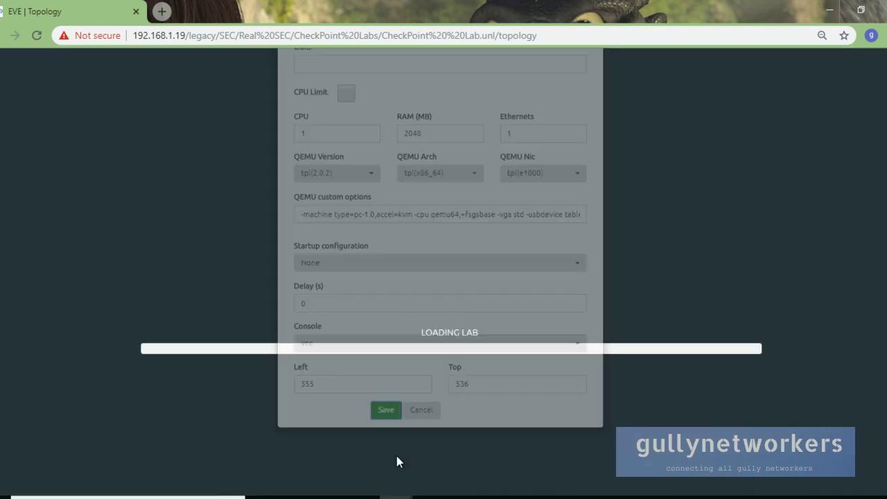
Step: Connect the Win node to Switch3 e0/1 and align it directly under Switch3
drag(325, 368, 354, 294)
click(460, 350)
drag(342, 377, 339, 372)
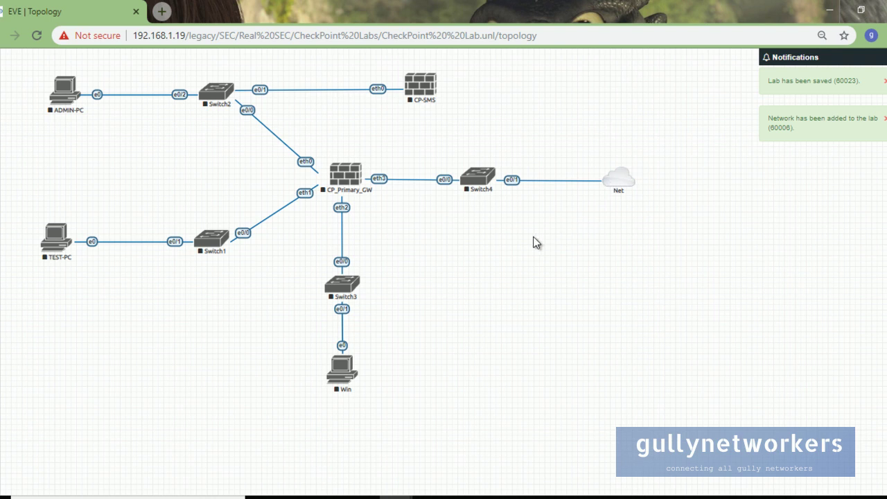
Step: Add a 'Management Zone - 104.0.0.0/24' text label and place it above Switch2
right_click(410, 250)
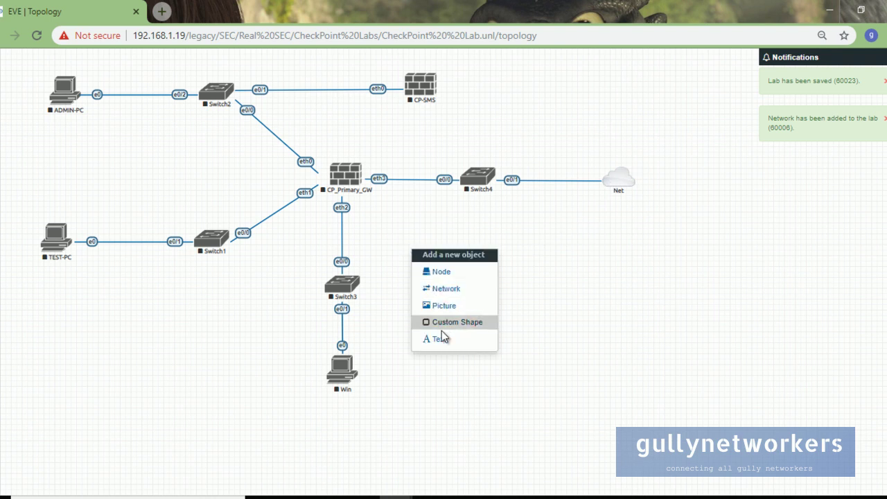
click(438, 339)
click(378, 266)
right_click(464, 254)
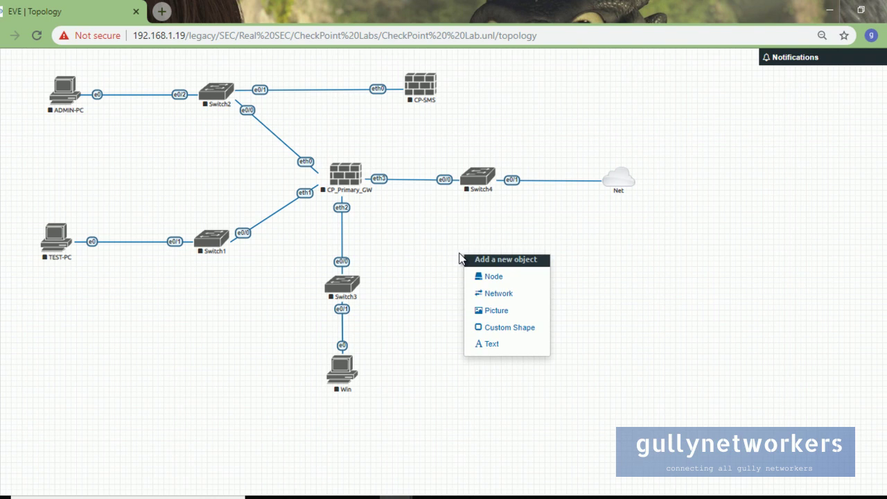
click(492, 345)
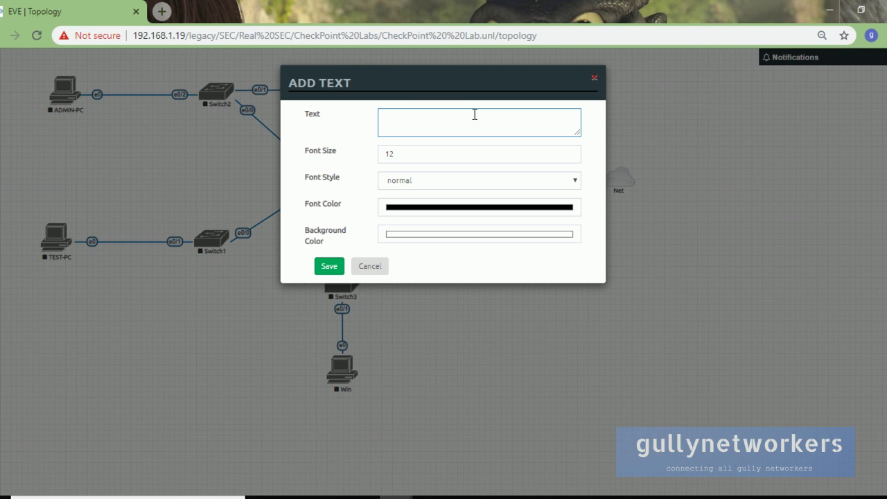
text(m)
text(Manag)
text(ement Zone)
text( - 104.0.0.)
text(0)
text(/24)
key(Tab)
text(1)
click(330, 266)
drag(529, 262, 170, 66)
Step: Add a size-15 'LAN Zone - 10.12.12.0/24' label and place it beside Switch1
right_click(501, 230)
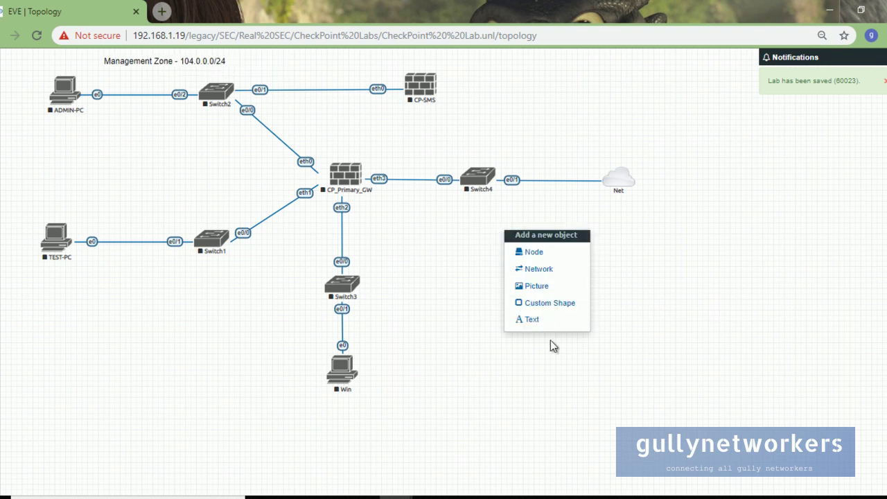
click(542, 318)
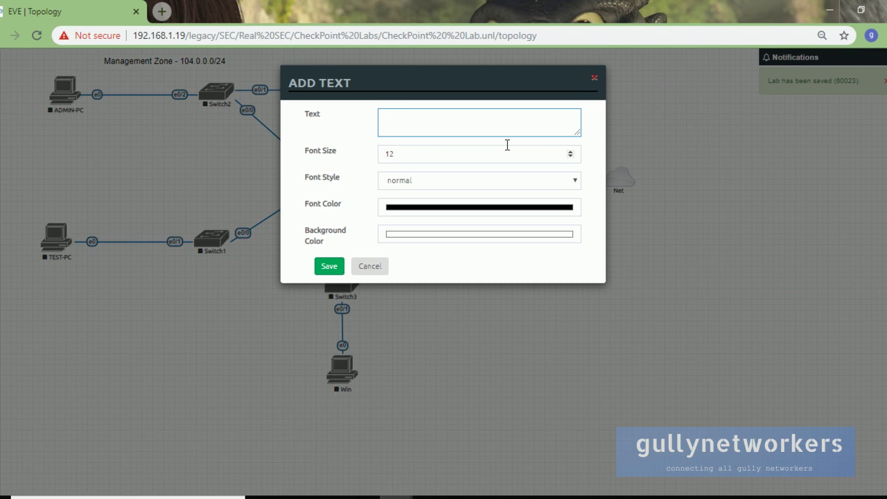
text(LAN )
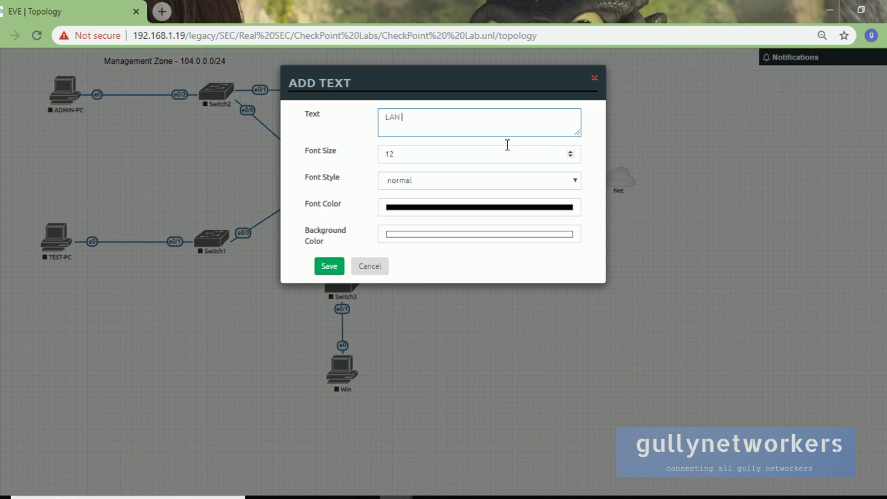
text(Zone - 10.12.12.0/24)
key(Tab)
text(1)
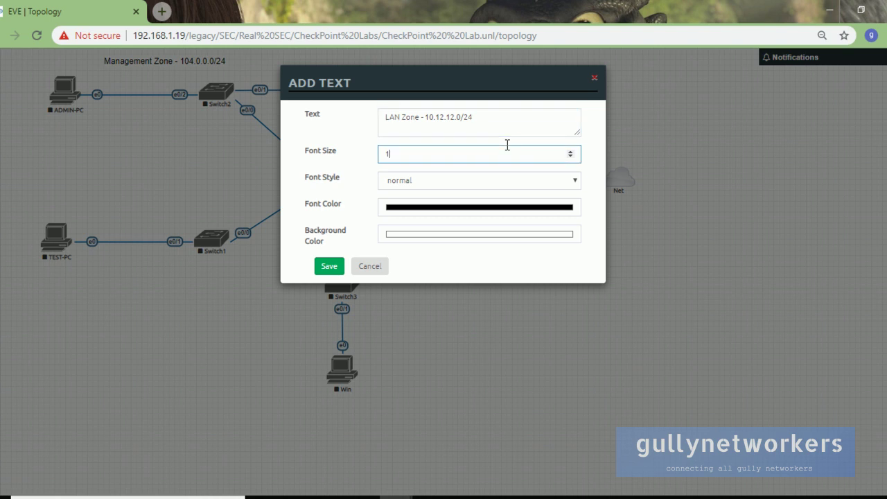
text(5)
key(Tab)
key(Tab)
key(Tab)
click(328, 266)
drag(557, 232, 158, 198)
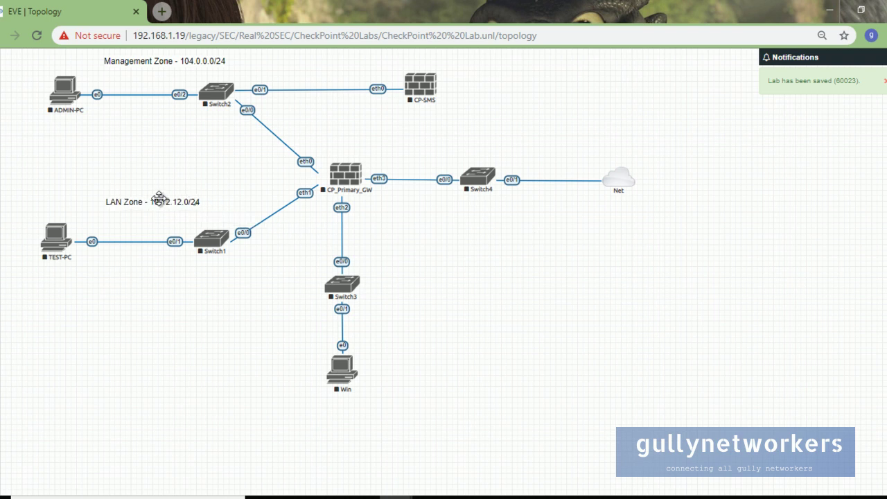
Step: Add a size-15 'WAN Zone - 192.168.1.0/24' label and place it above Switch4
right_click(543, 303)
click(582, 390)
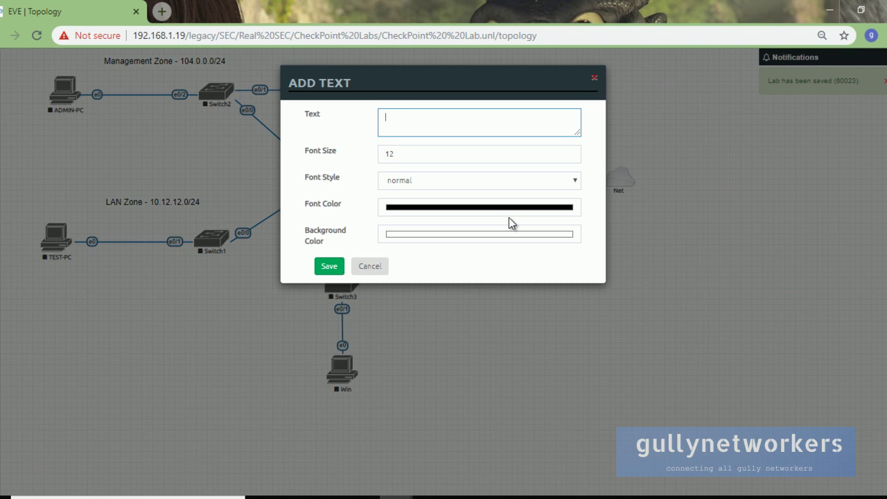
text(WAN Zone -)
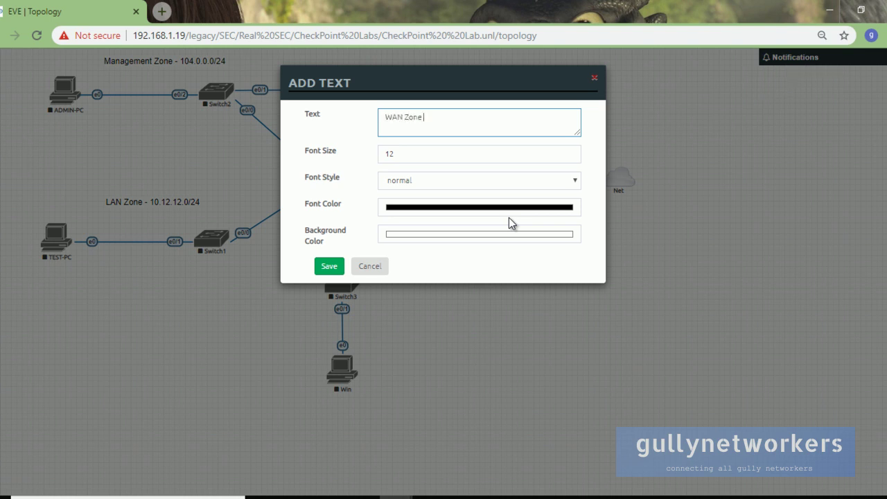
text( 192.168.1.0/24)
key(Tab)
text(5)
key(Left)
text(1)
click(330, 266)
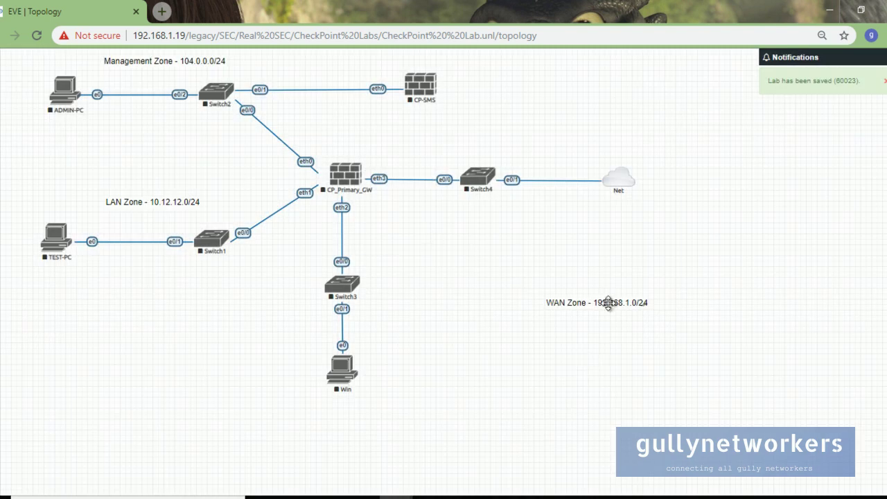
drag(605, 305, 493, 150)
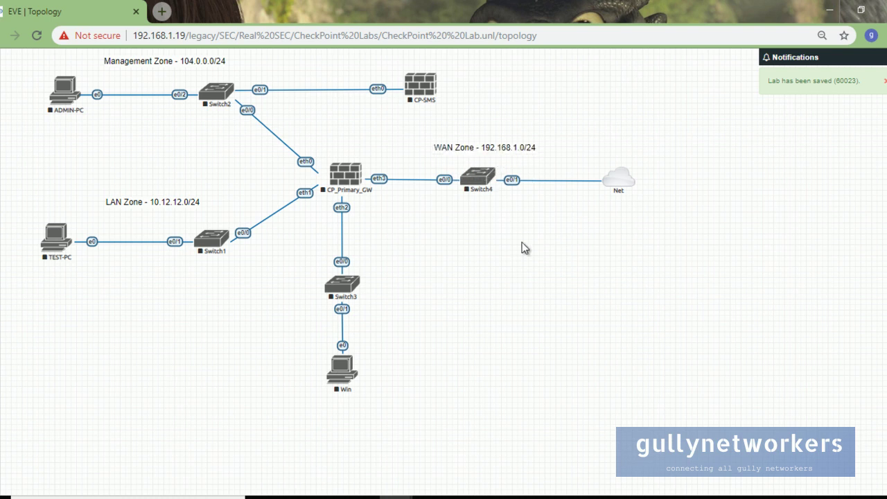
Step: Add a size-15 'DMZ Zone - 192.168.50.0/24' label and place it just above Switch3
right_click(484, 305)
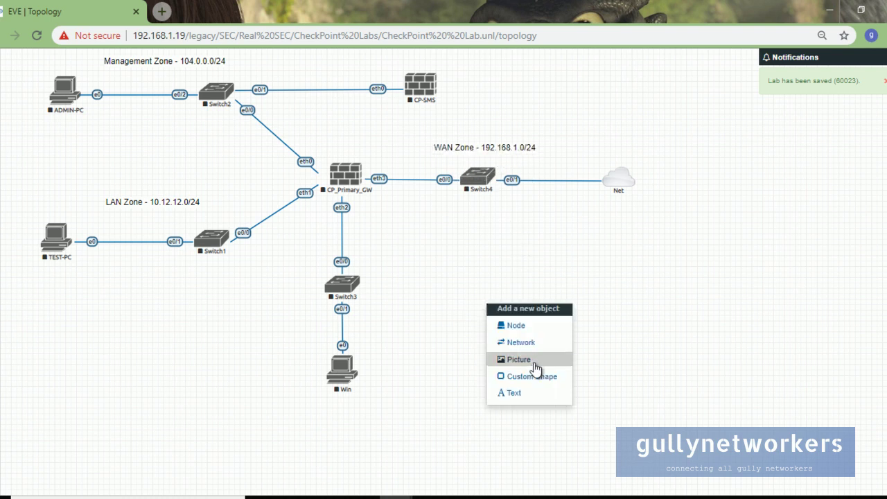
click(535, 400)
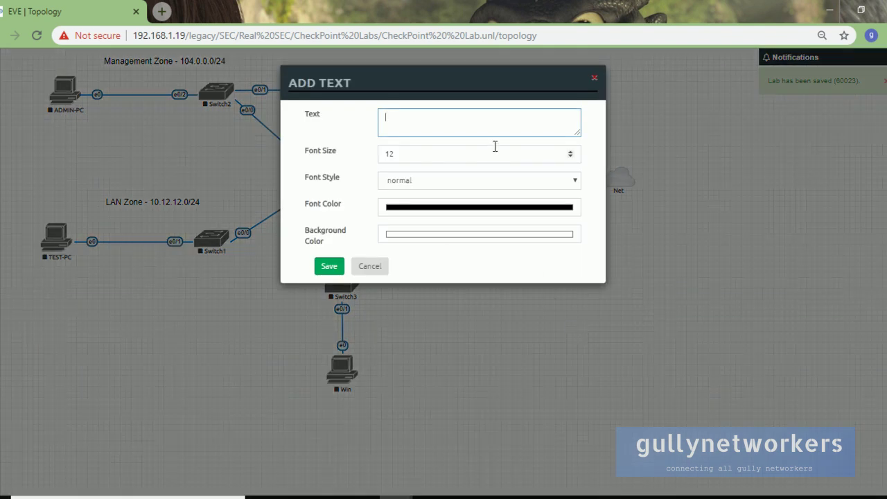
text(DMZ Zone )
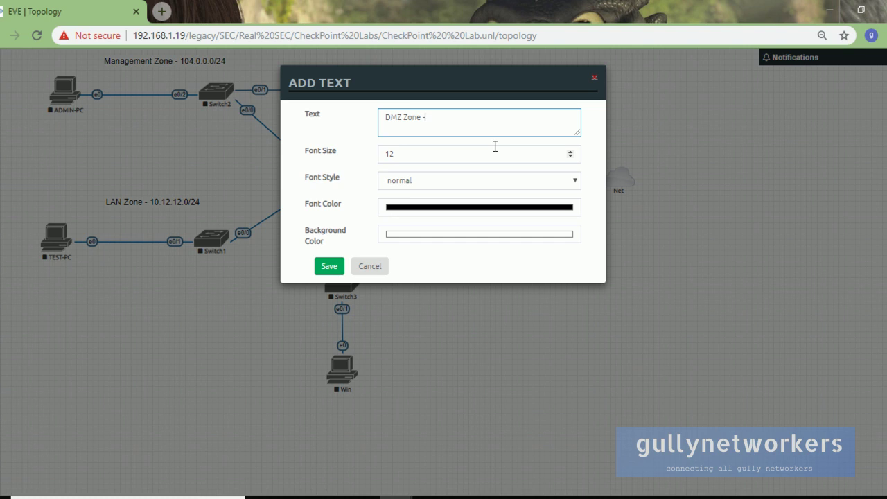
text(- 192.168.50.0/24)
click(540, 156)
double_click(540, 156)
text(15)
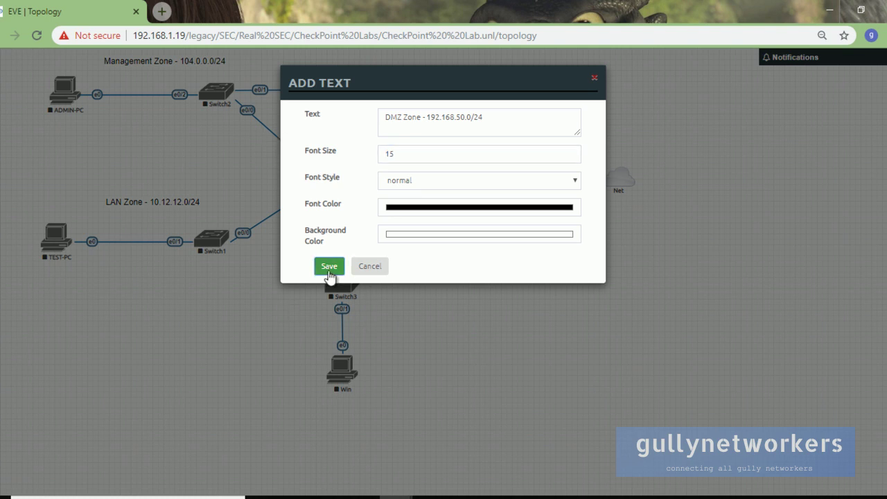
click(329, 270)
drag(513, 311, 323, 244)
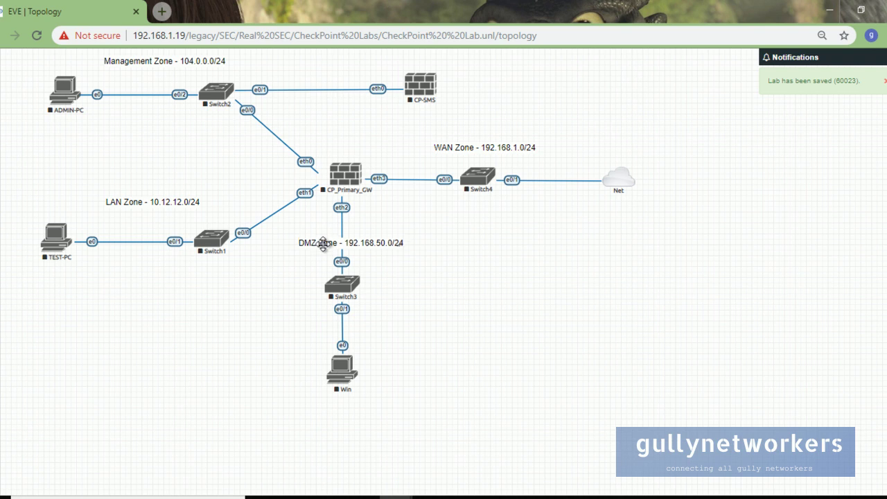
Step: Add a size-15 '104.0.0.254' text label beside CP_Primary_GW's eth0 link
right_click(514, 246)
click(545, 337)
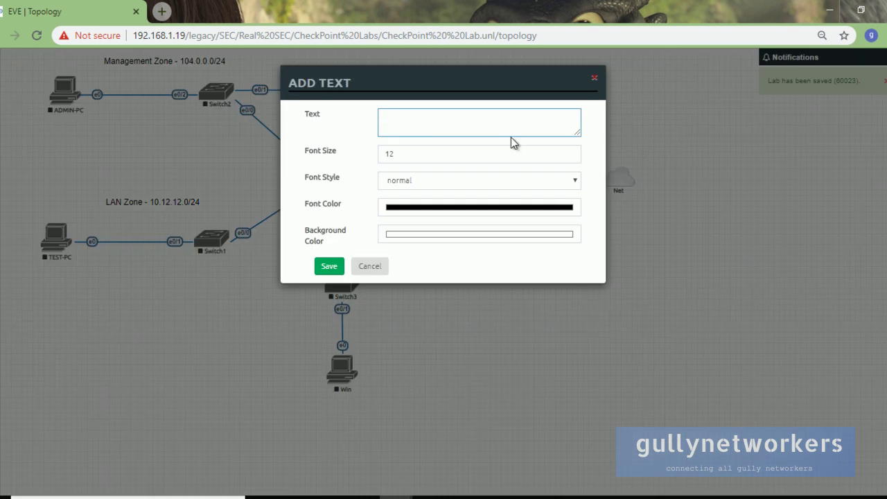
text(104.0)
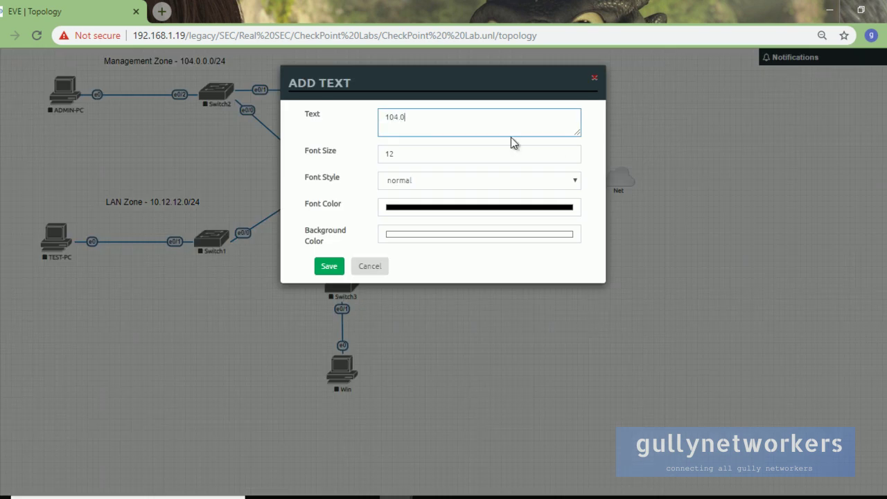
text(.0.254)
key(Tab)
text(15)
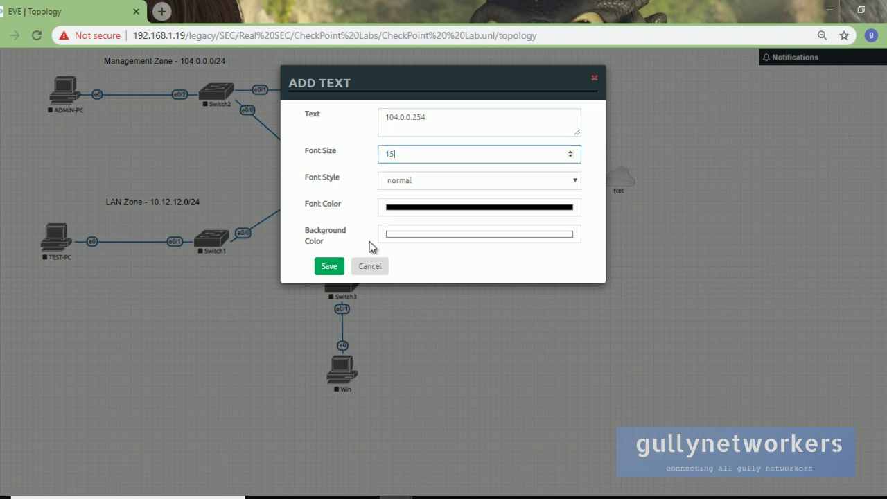
click(329, 266)
drag(544, 252, 297, 152)
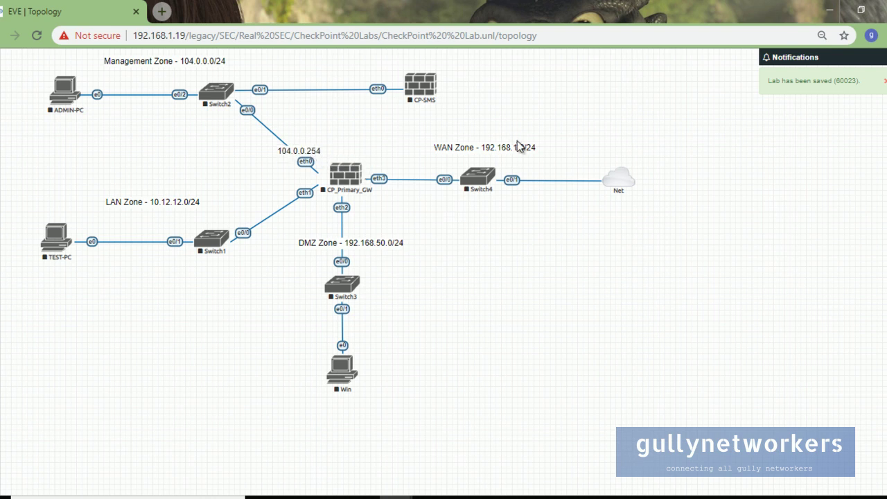
mouse_move(324, 173)
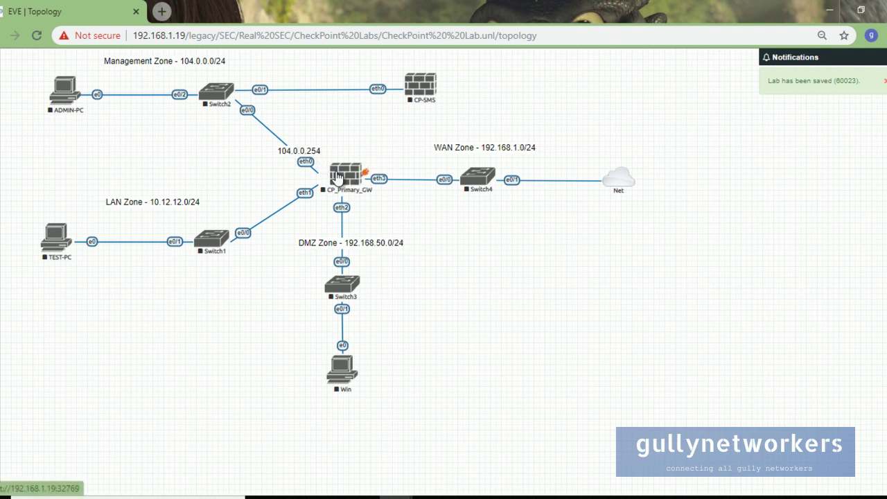
Step: Open and dismiss the canvas add-object menu, then click in the lower part of the interface
right_click(524, 269)
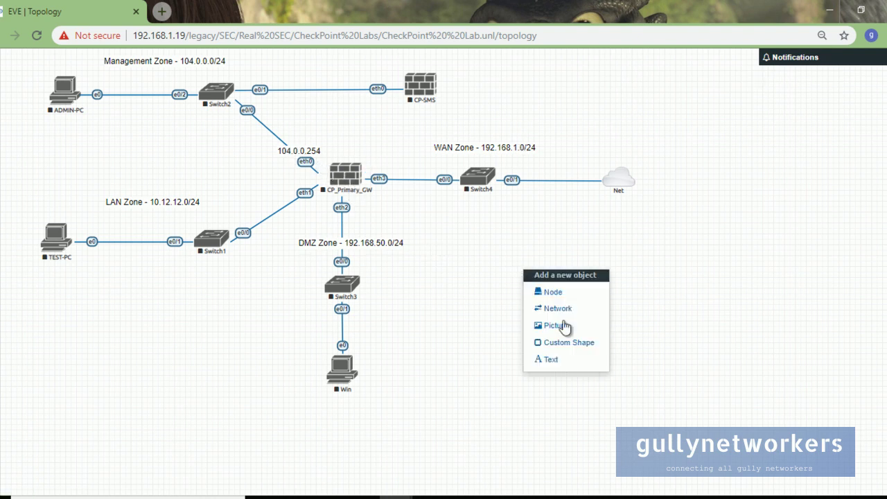
click(471, 267)
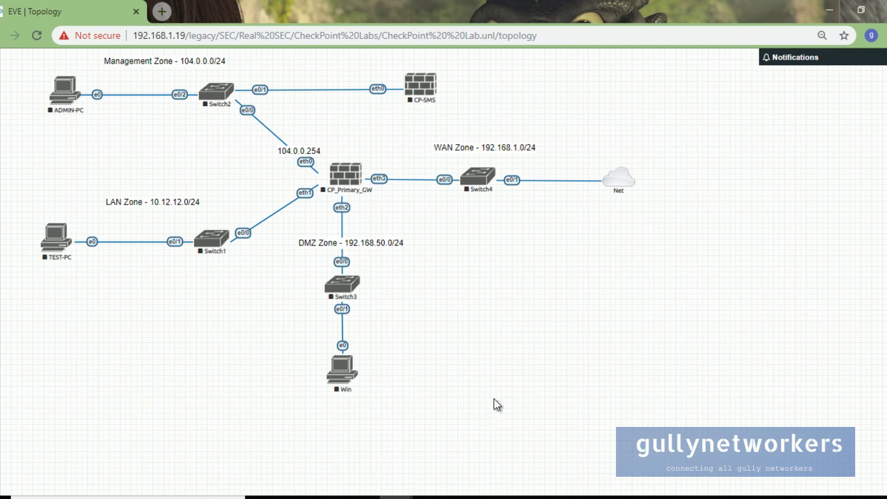
click(530, 493)
click(843, 451)
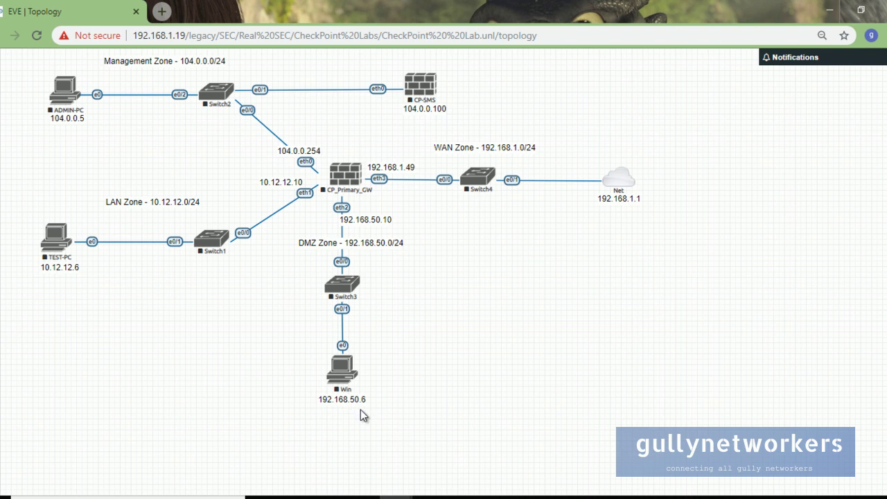
Step: Rename the DMZ Win node to DMZ_Server and centre its 192.168.50.6 label beneath it
right_click(353, 366)
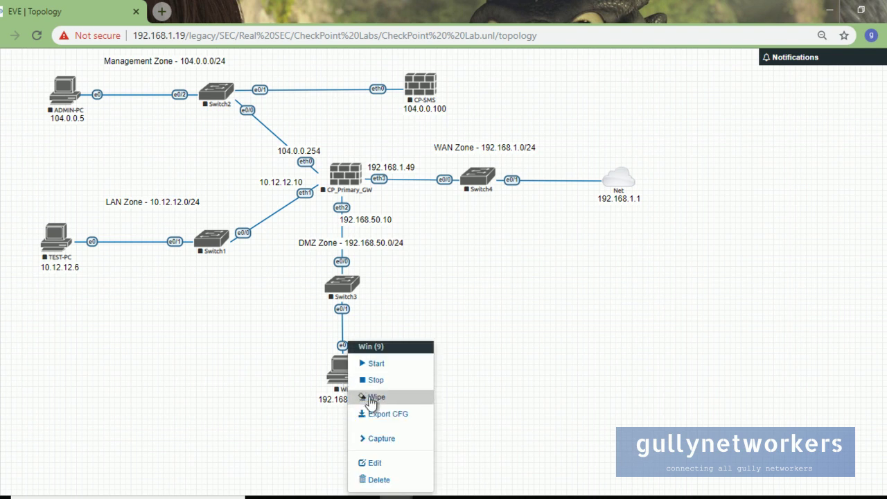
click(375, 463)
double_click(323, 261)
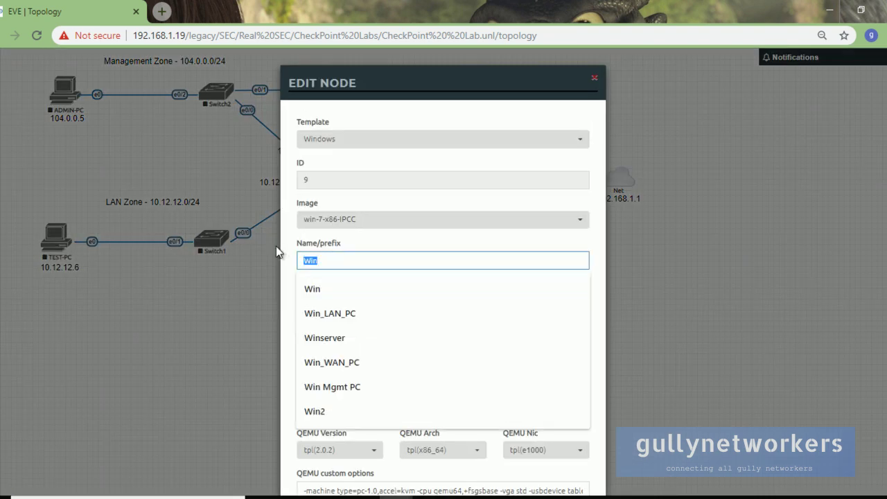
text(DMZ)
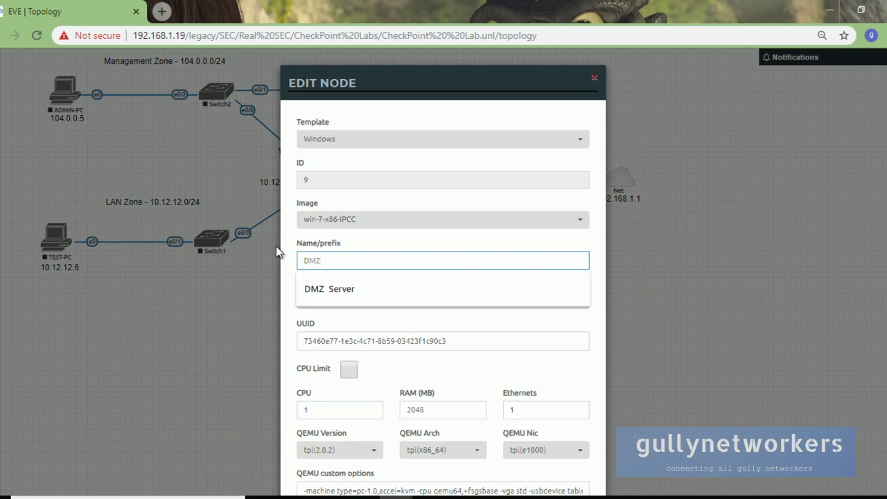
text(_Server)
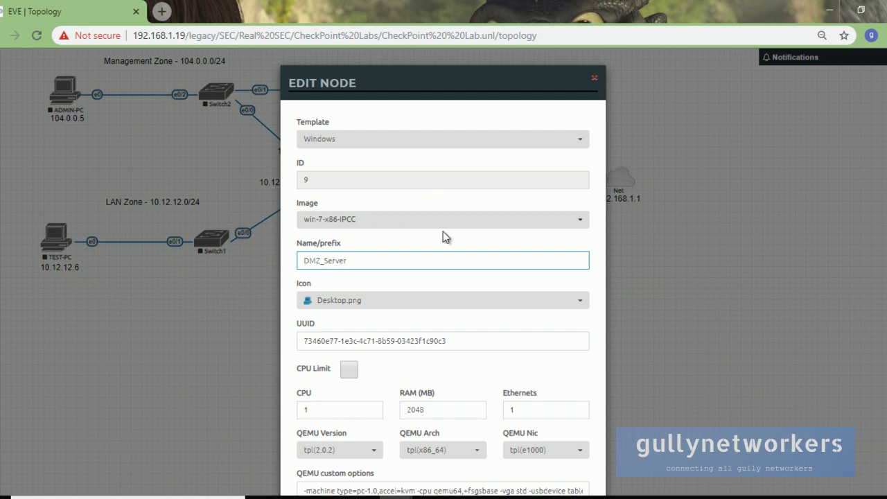
scroll(443, 236, down, 3)
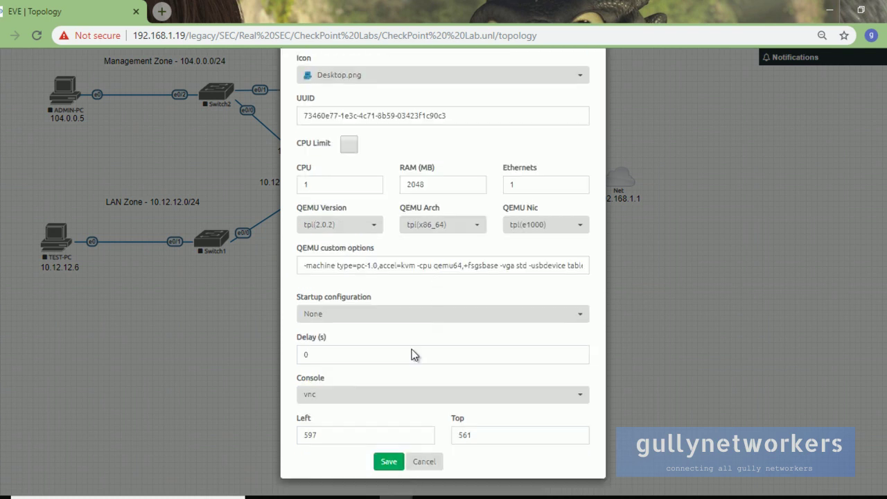
click(387, 463)
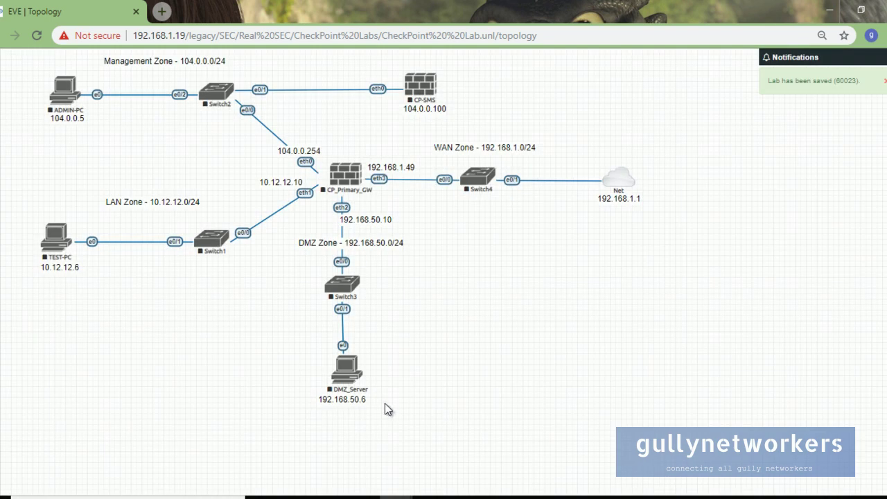
drag(337, 405, 346, 404)
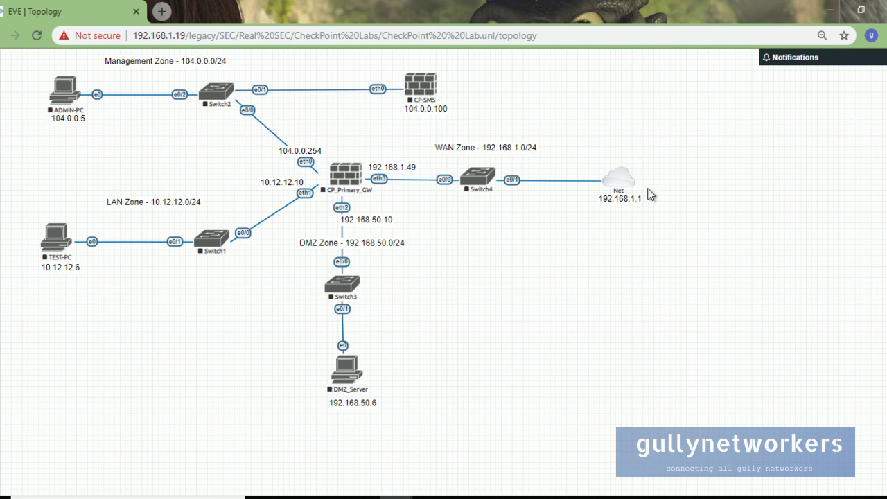
Step: Start Switch2 and Switch4 from their node menus
mouse_move(615, 185)
right_click(216, 97)
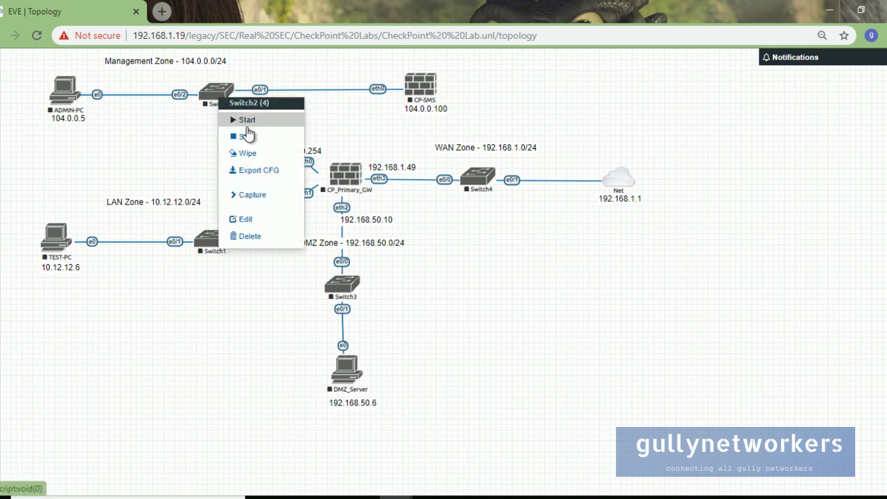
click(248, 121)
right_click(213, 98)
click(248, 118)
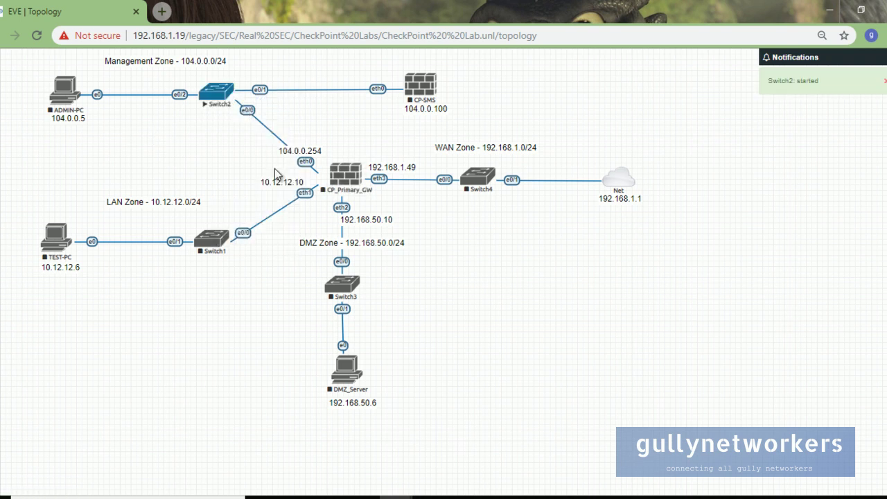
right_click(477, 178)
click(490, 201)
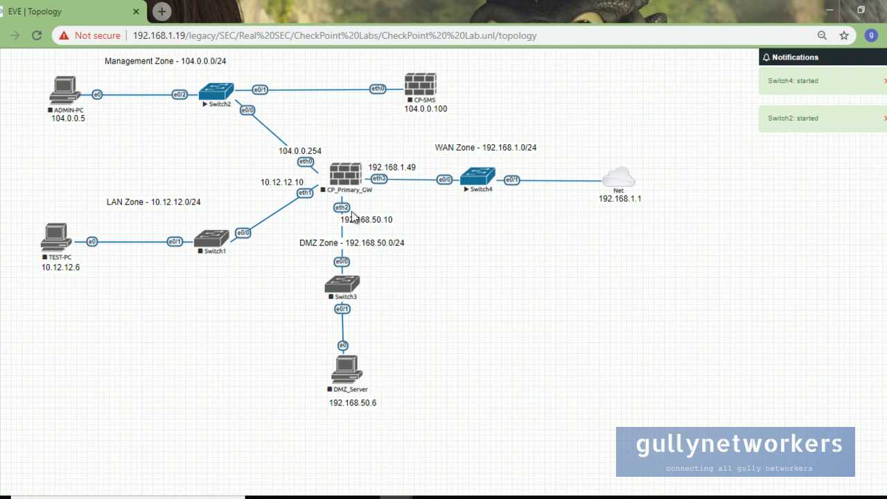
Step: Start all nodes in the lab from the sidebar's More actions
mouse_move(7, 242)
click(27, 173)
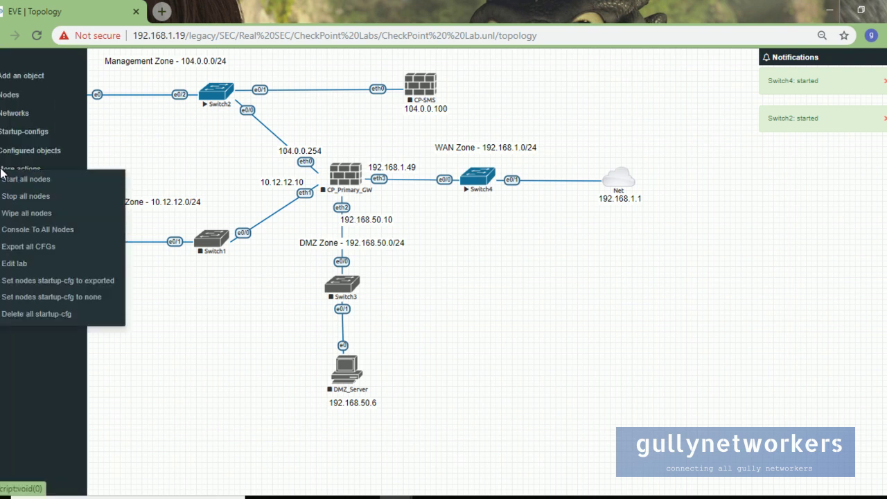
click(70, 183)
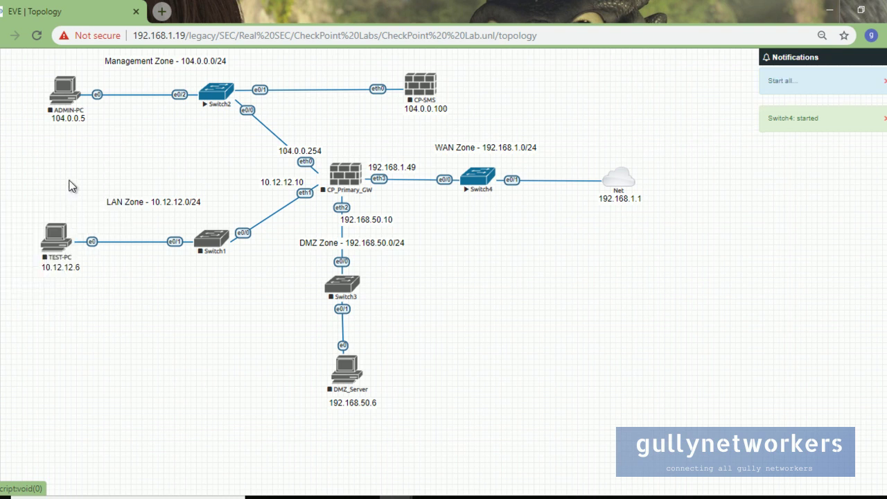